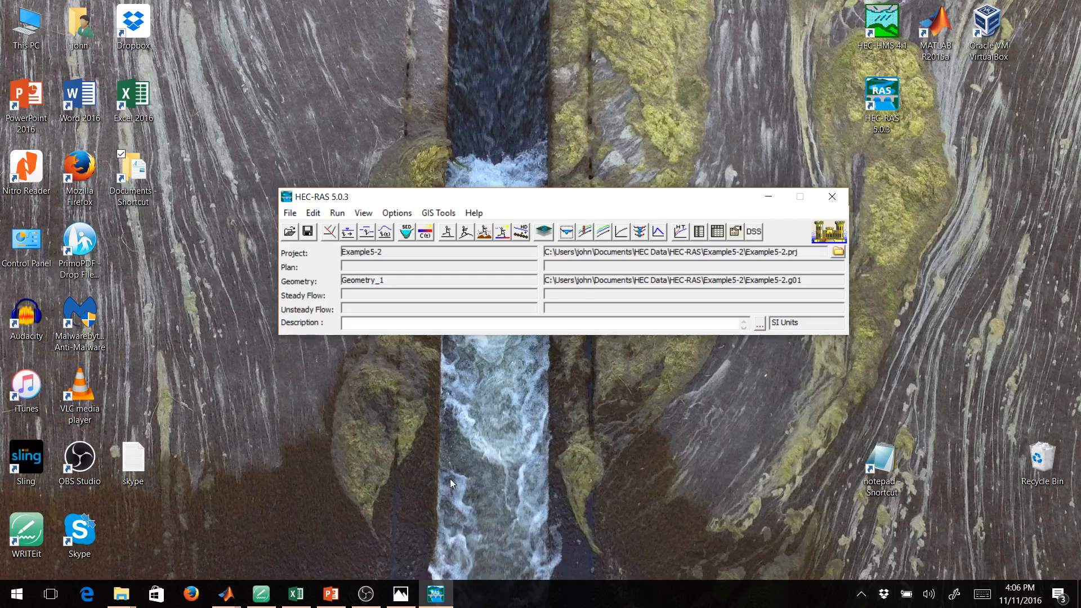
- Review the Example 5.2 problem statement and M2 profile sketch in the Photos app and minimize it
{"action": "left_click", "coordinate": [368, 596]}
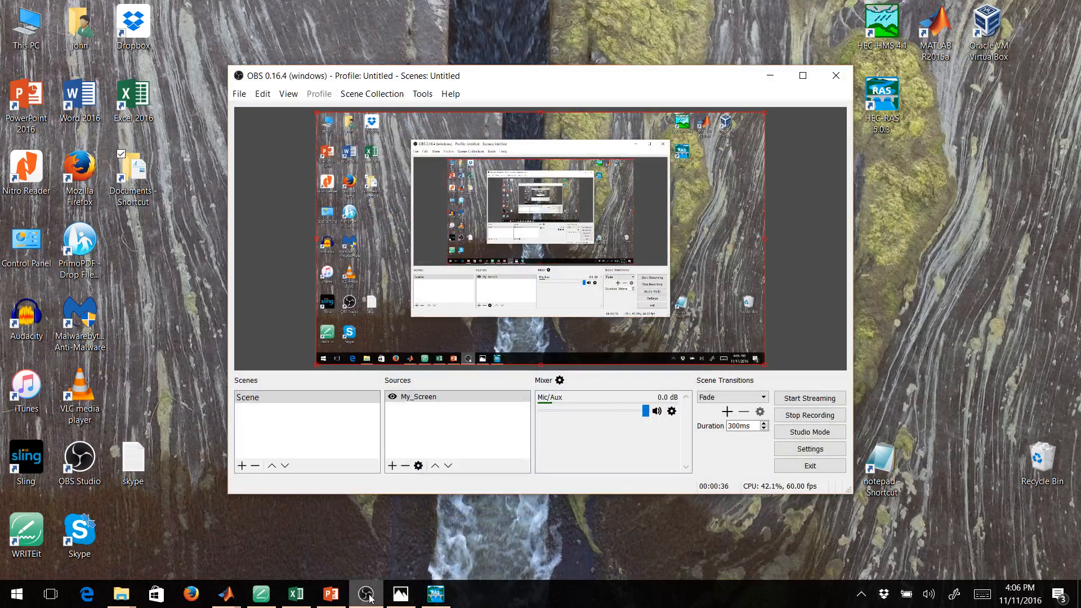
{"action": "left_click", "coordinate": [776, 72]}
{"action": "left_click", "coordinate": [401, 594]}
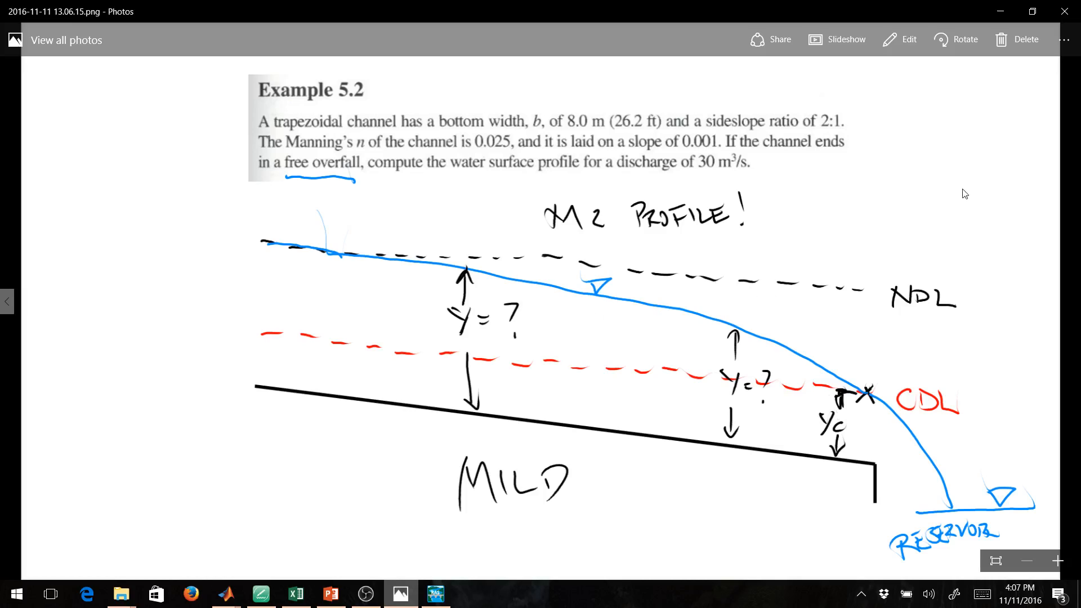
{"action": "left_click", "coordinate": [1000, 13]}
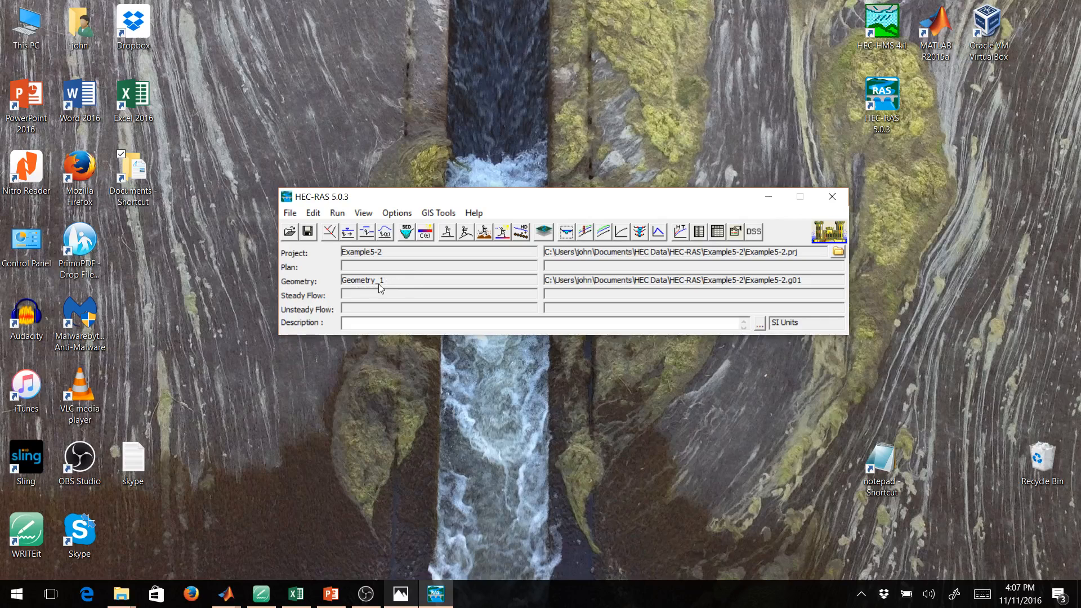
- View the Geometry_1 river schematic in the geometric data editor and exit the editor
{"action": "left_click", "coordinate": [330, 232]}
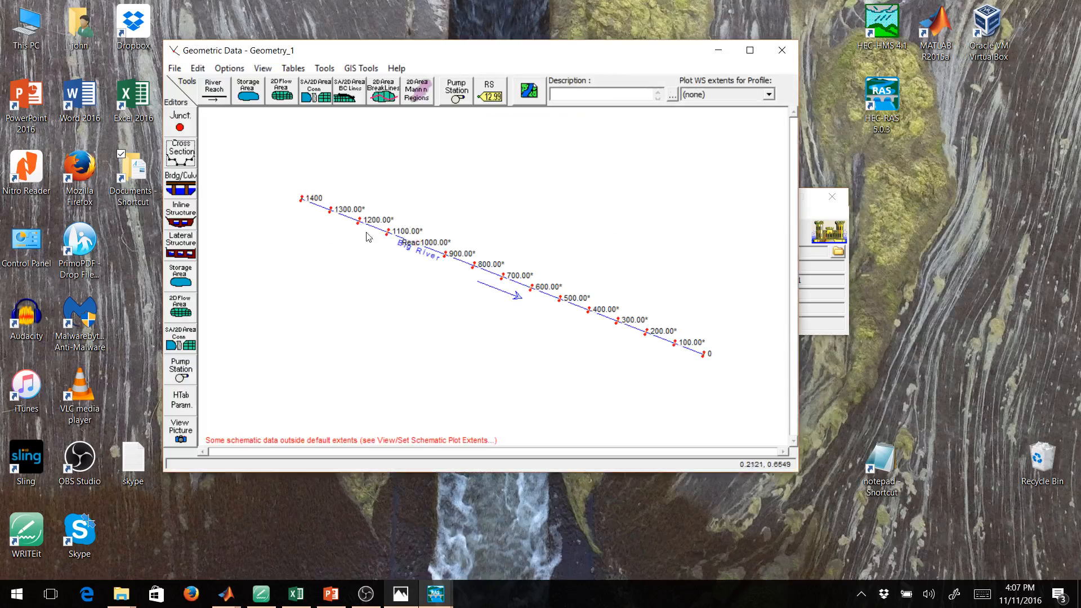
{"action": "left_click", "coordinate": [174, 68]}
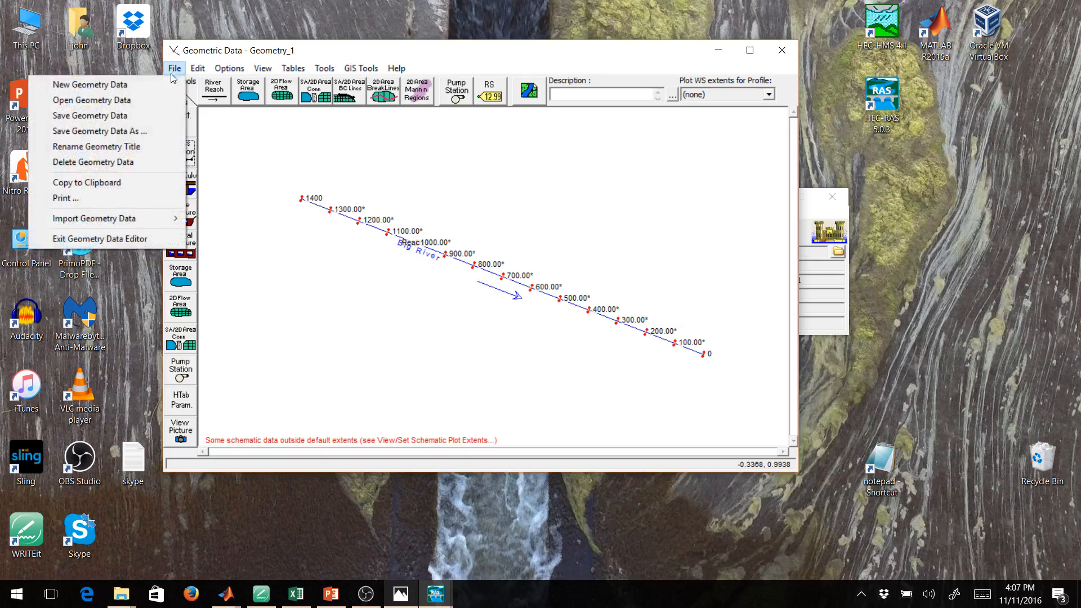
{"action": "left_click", "coordinate": [120, 237]}
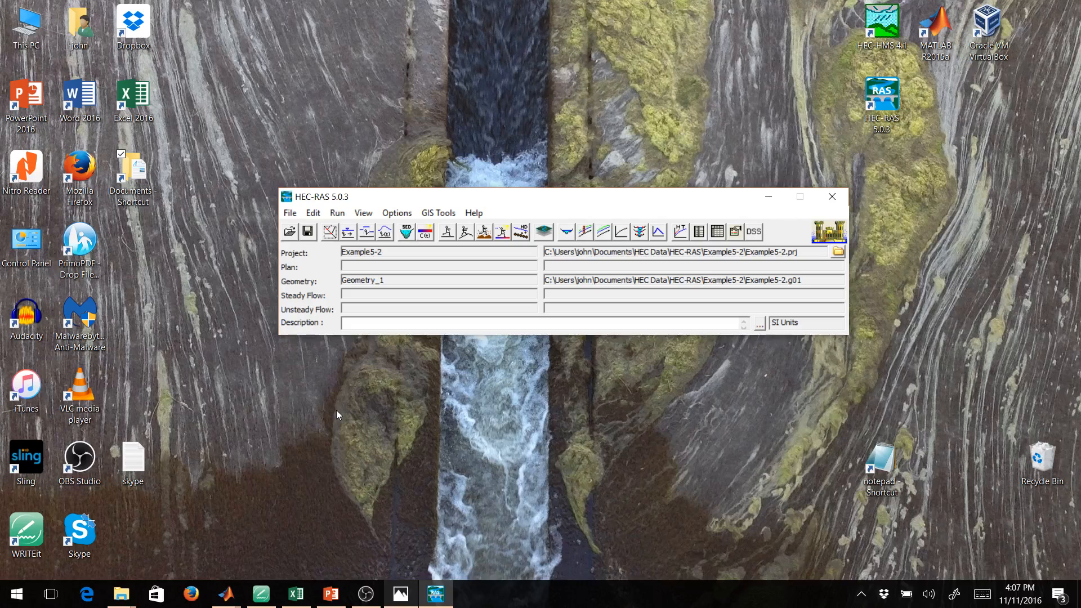
- Enter a steady flow of 30 m3/s for profile PF 1 at Big River station 1400 and apply the data
{"action": "left_click", "coordinate": [314, 214]}
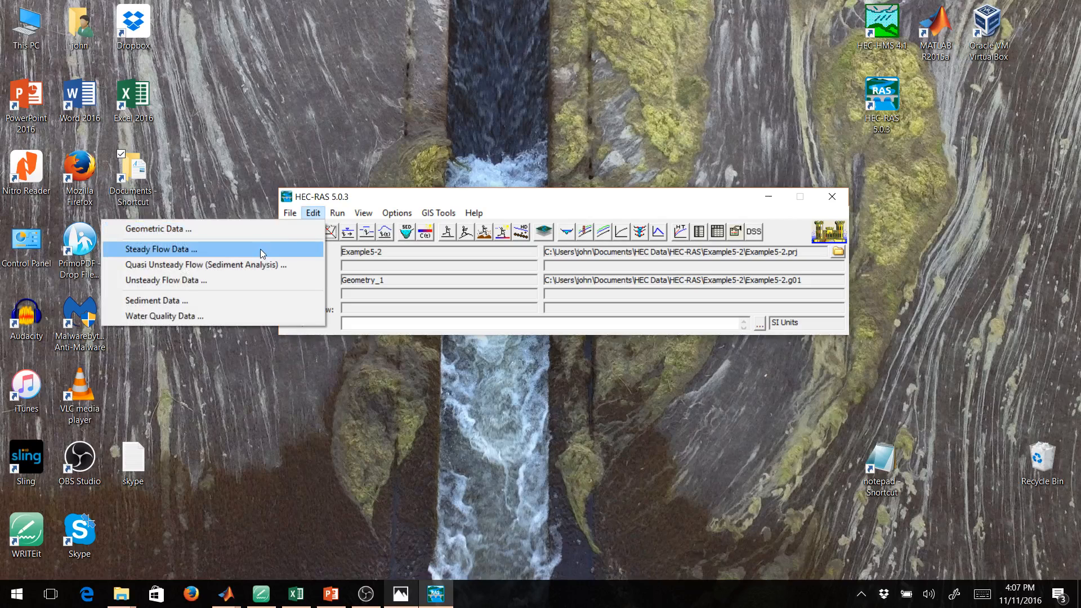
{"action": "left_click", "coordinate": [550, 201]}
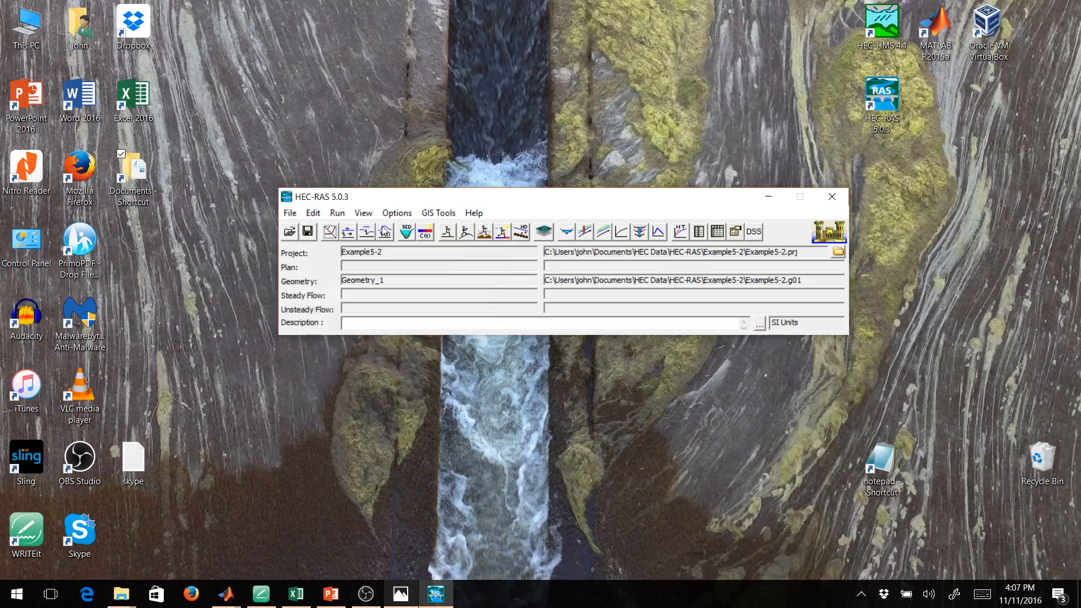
{"action": "left_click", "coordinate": [348, 232]}
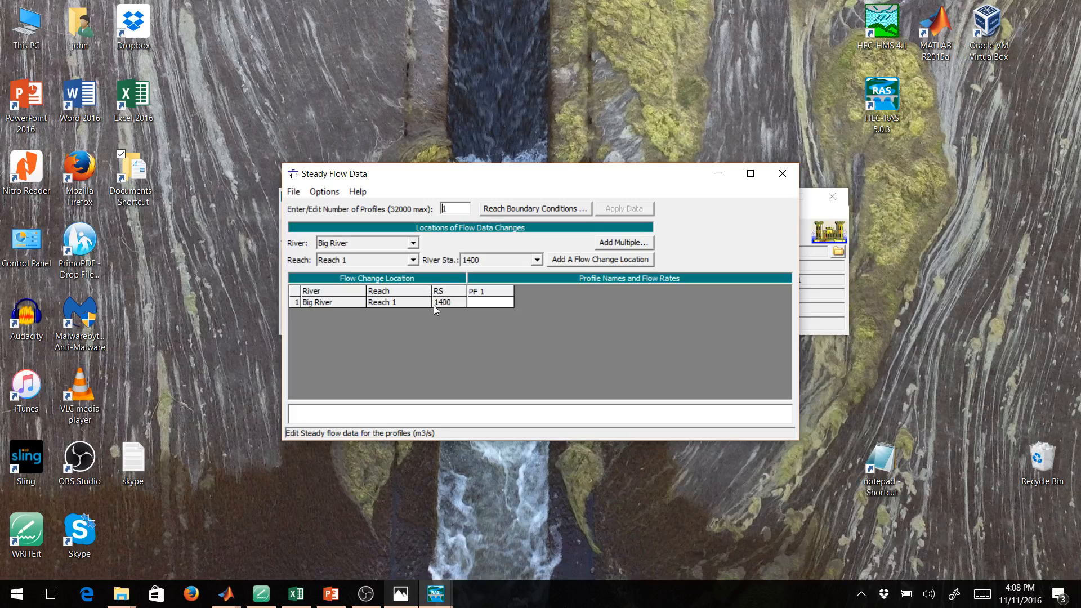
{"action": "left_click", "coordinate": [487, 303]}
{"action": "type", "text": "30"}
{"action": "left_click", "coordinate": [613, 209]}
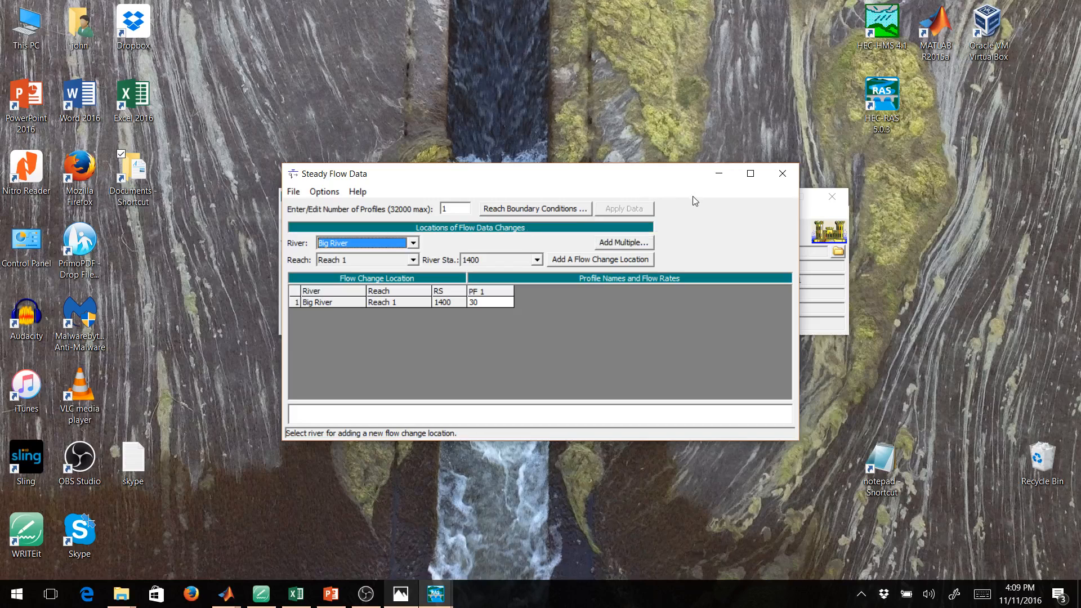
- Set the downstream boundary condition of Big River Reach 1 to Critical Depth for all profiles and apply the flow data
{"action": "left_click", "coordinate": [517, 209]}
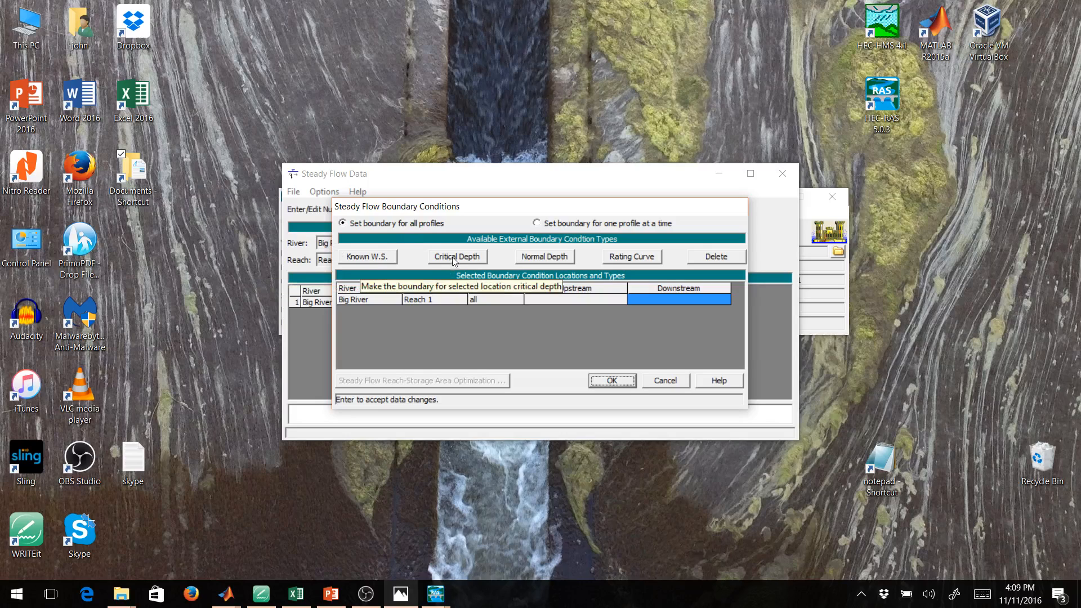
{"action": "left_click", "coordinate": [631, 257]}
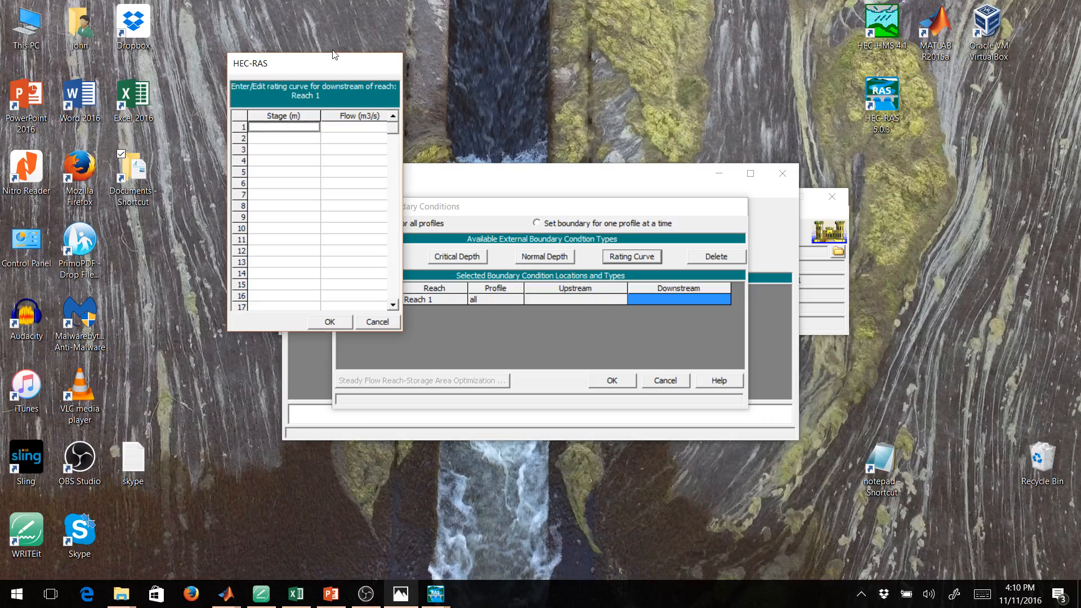
{"action": "left_click", "coordinate": [330, 324]}
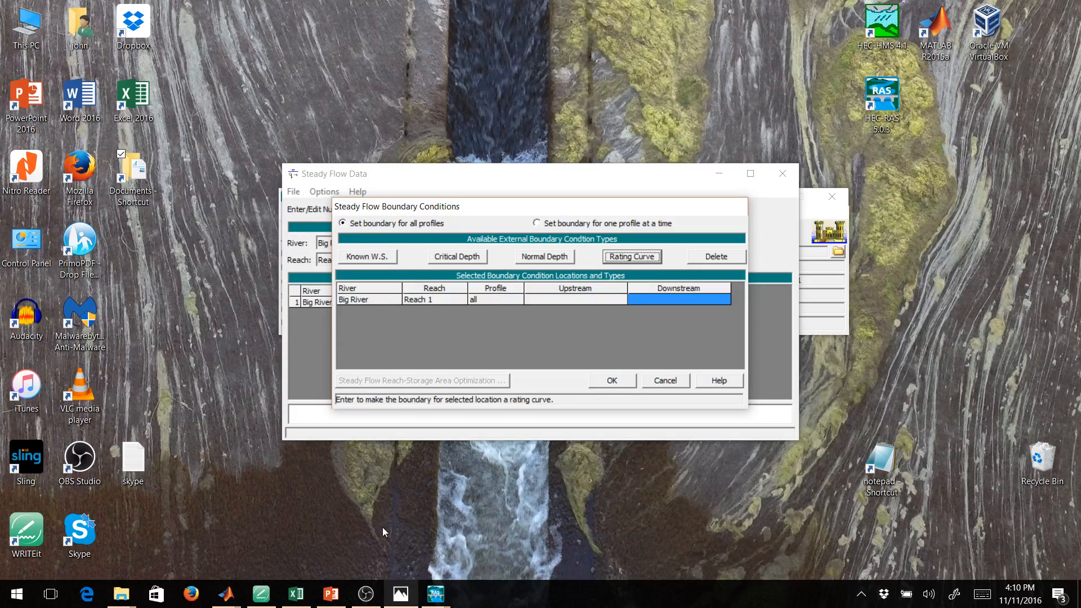
{"action": "left_click", "coordinate": [401, 594]}
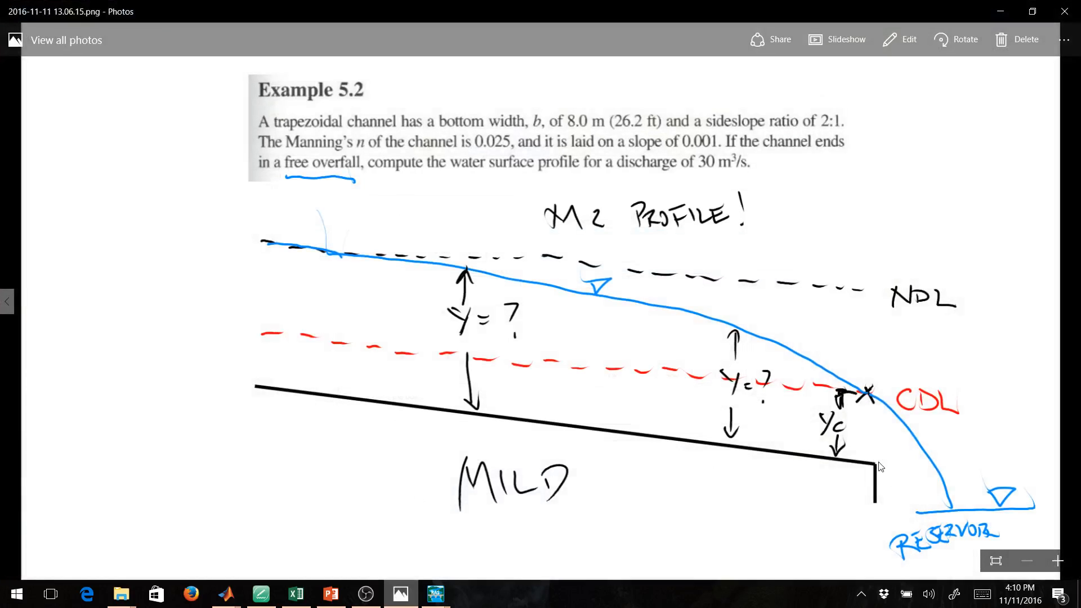
{"action": "left_click", "coordinate": [1003, 14]}
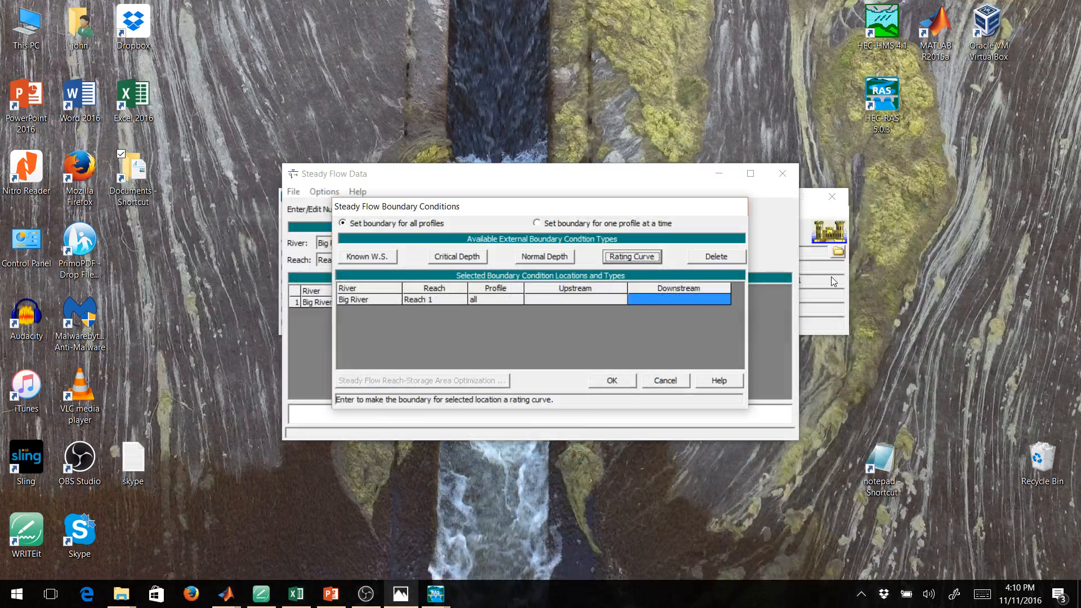
{"action": "left_click", "coordinate": [675, 299]}
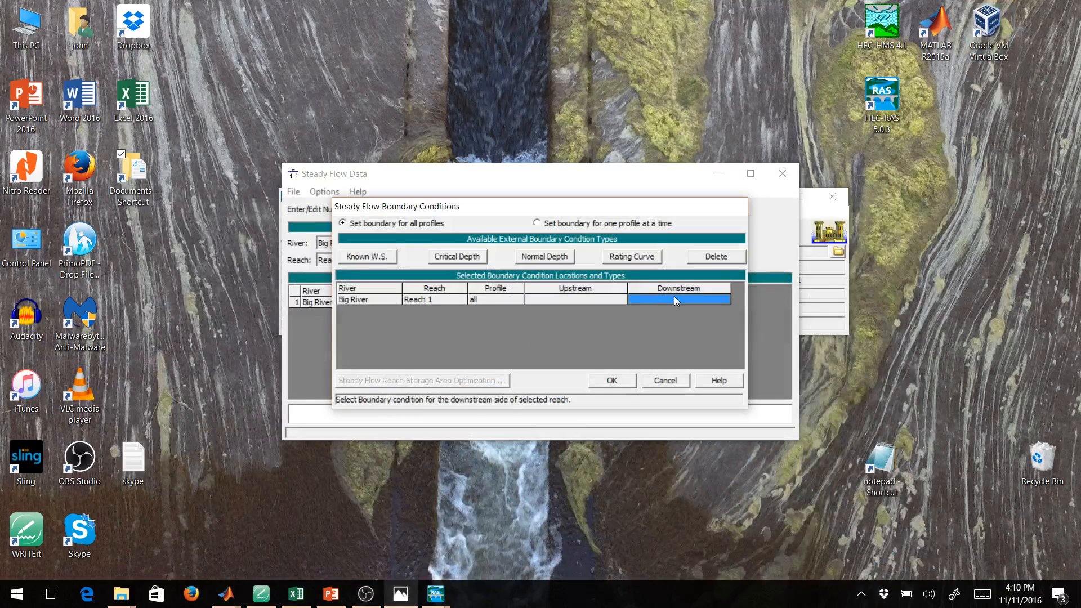
{"action": "left_click", "coordinate": [456, 257]}
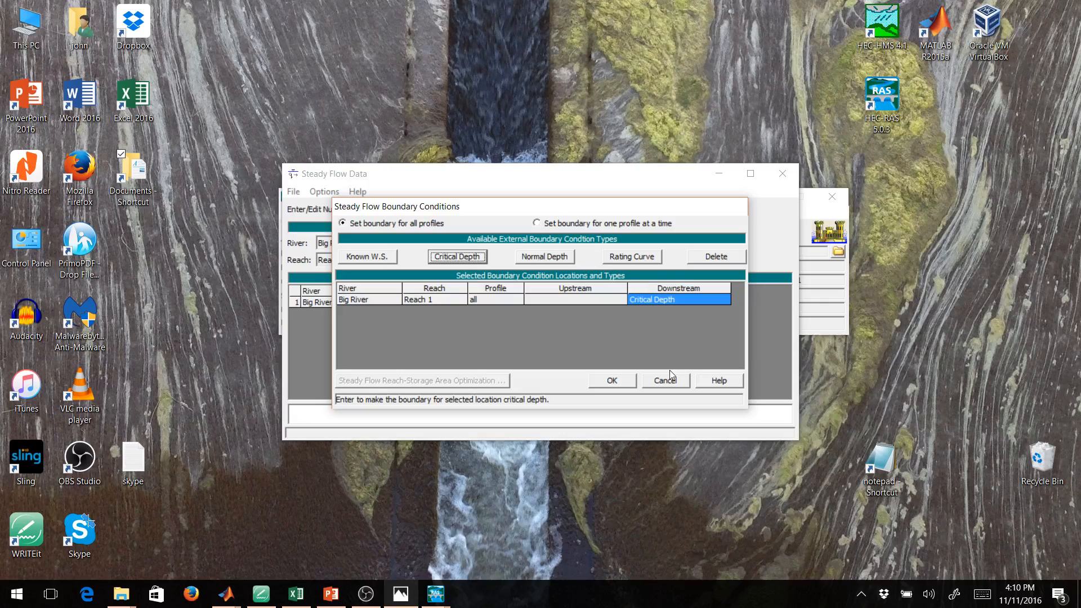
{"action": "left_click", "coordinate": [615, 382]}
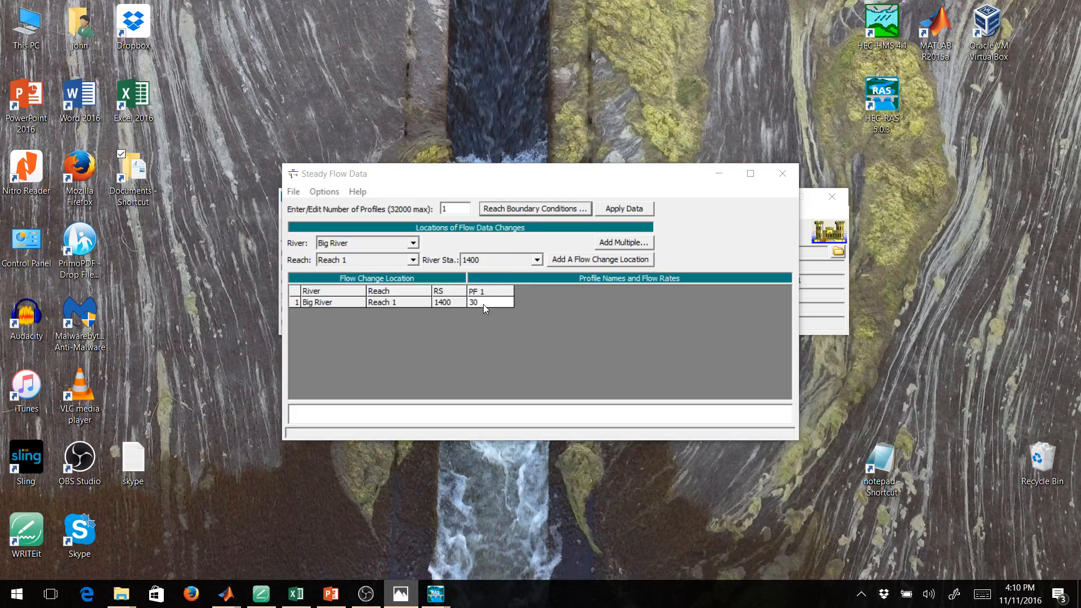
{"action": "left_click", "coordinate": [630, 213]}
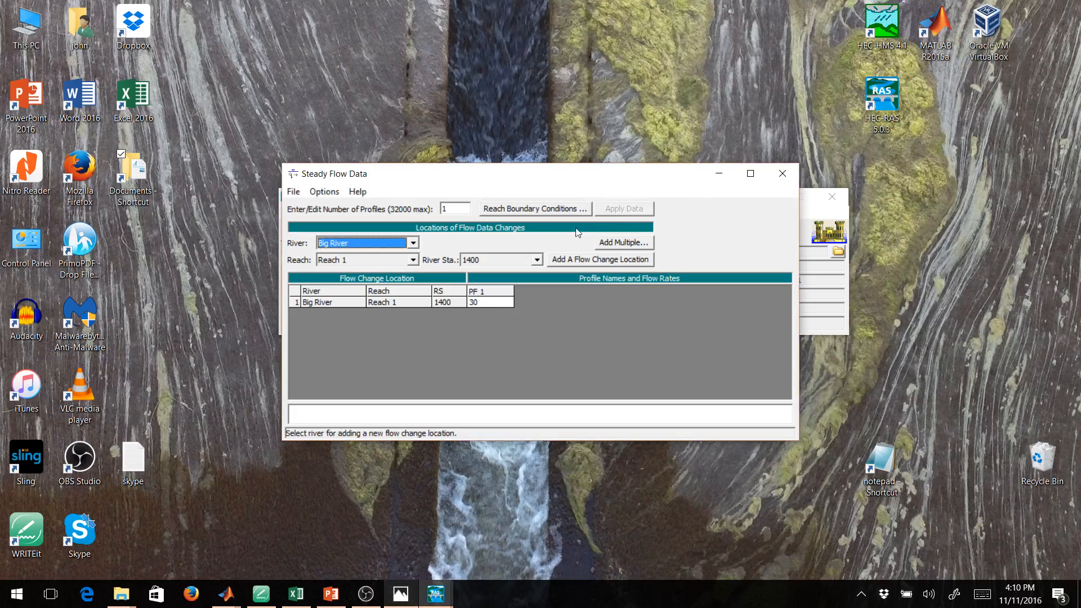
- Save the steady flow data with the title Flow_1 in the Example5-2 folder and exit the flow data editor
{"action": "left_click", "coordinate": [293, 192]}
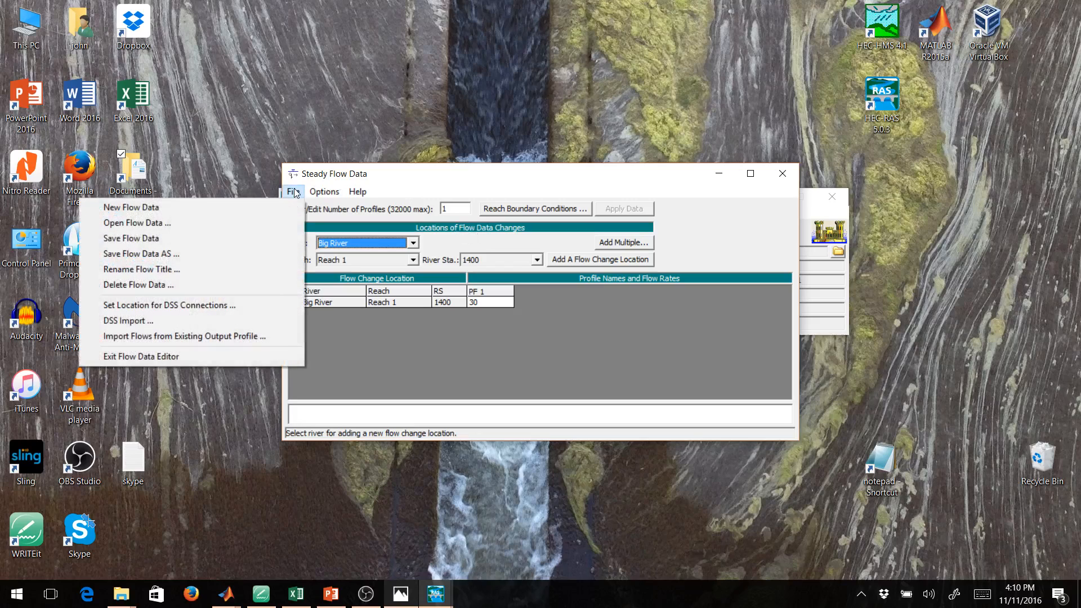
{"action": "left_click", "coordinate": [187, 252]}
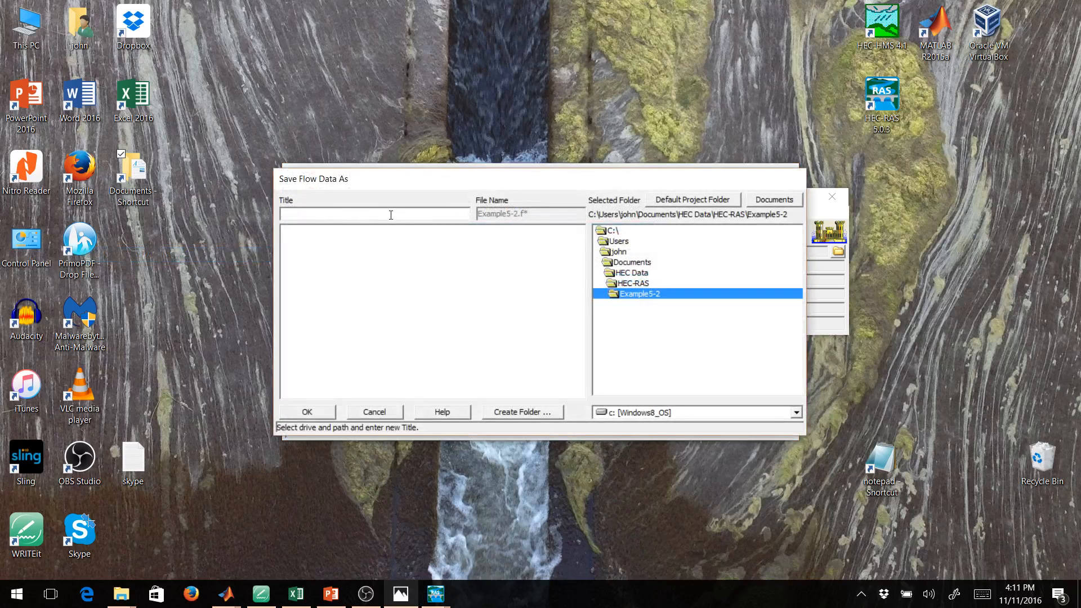
{"action": "type", "text": "Flow-"}
{"action": "key", "text": "BackSpace"}
{"action": "type", "text": "_1"}
{"action": "left_click", "coordinate": [304, 414]}
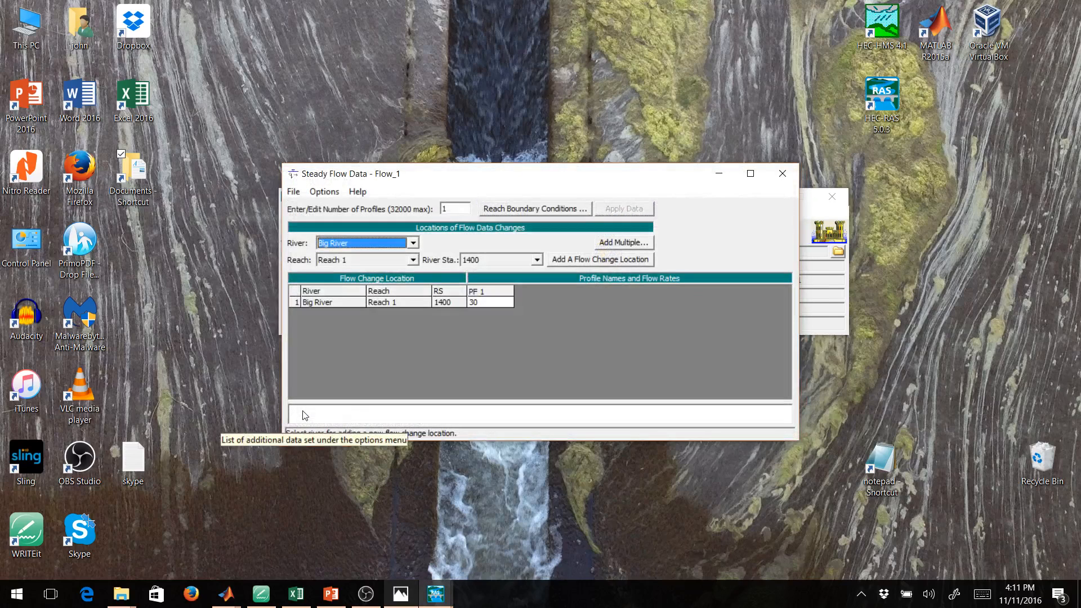
{"action": "left_click", "coordinate": [293, 192]}
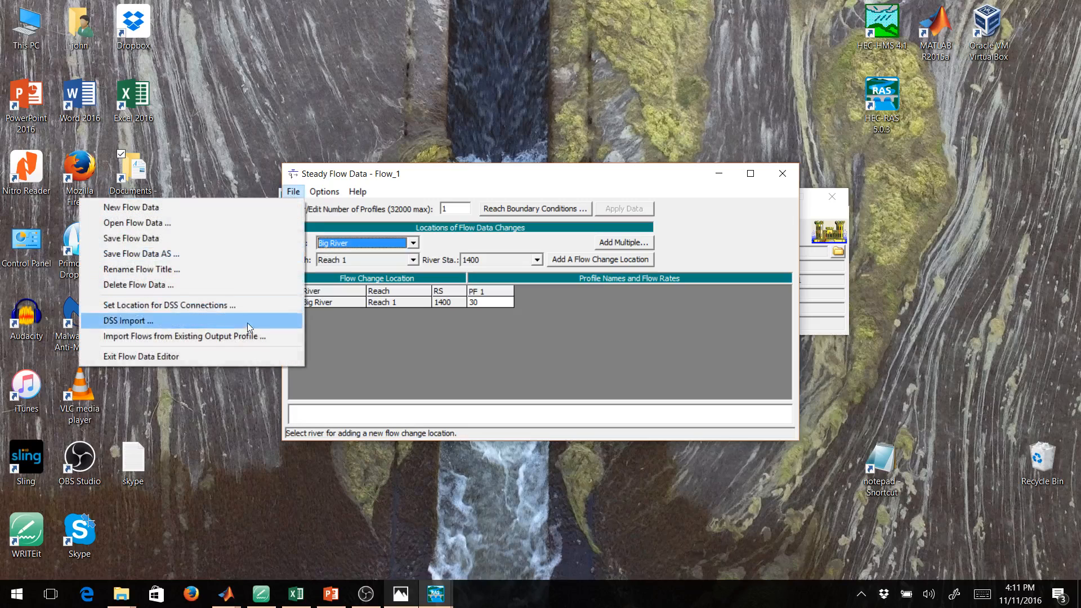
{"action": "left_click", "coordinate": [229, 357]}
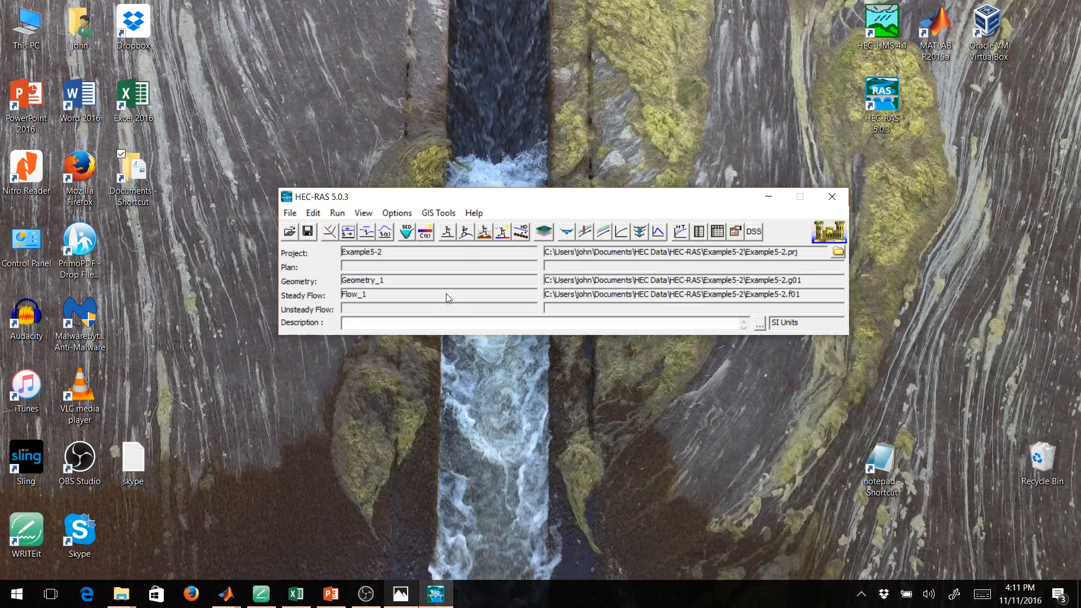
- Create a new steady flow analysis plan titled Plan_1 with the short identifier P1
{"action": "left_click", "coordinate": [337, 213]}
{"action": "key", "text": "Escape"}
{"action": "left_click", "coordinate": [335, 219]}
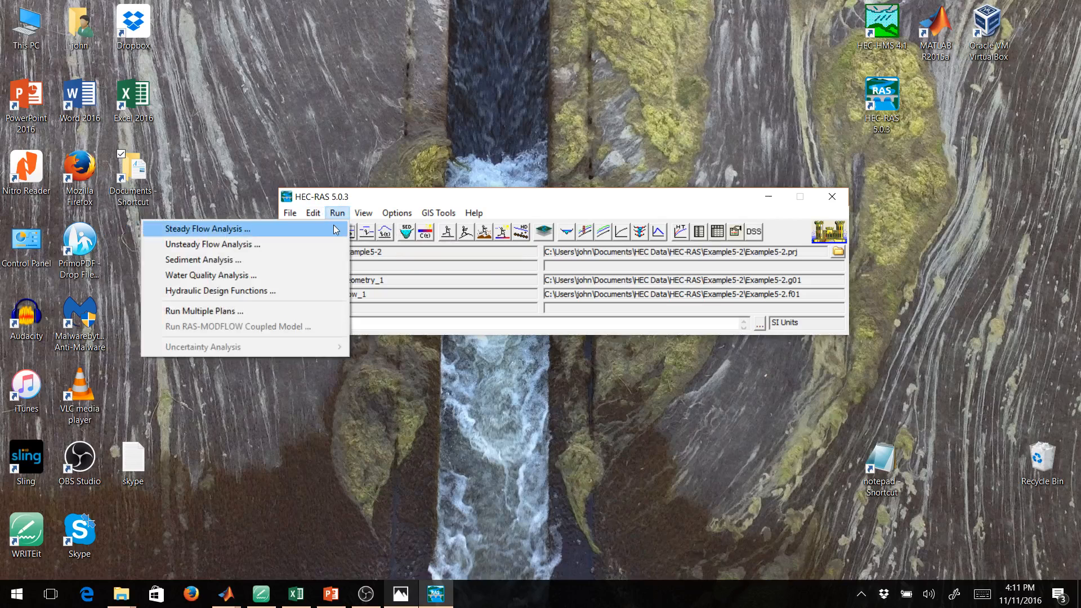
{"action": "left_click", "coordinate": [445, 230]}
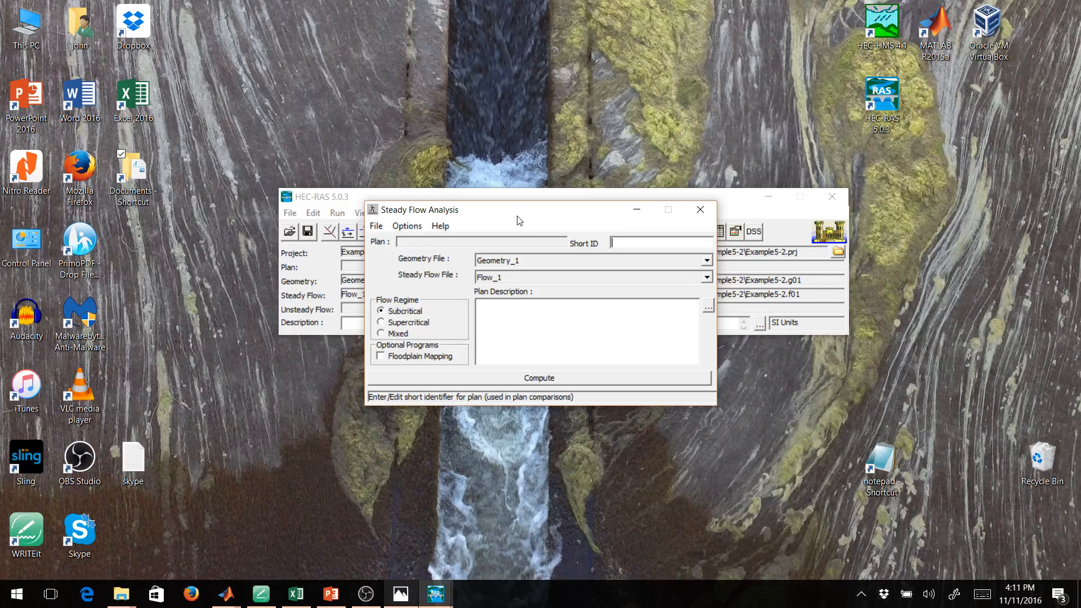
{"action": "left_click", "coordinate": [376, 226]}
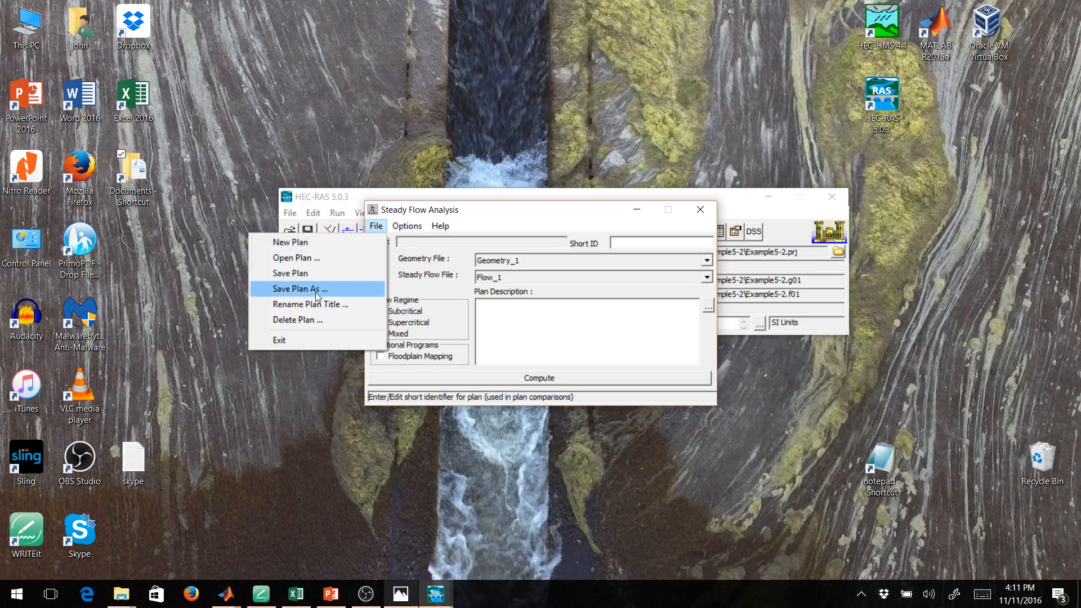
{"action": "left_click", "coordinate": [328, 245]}
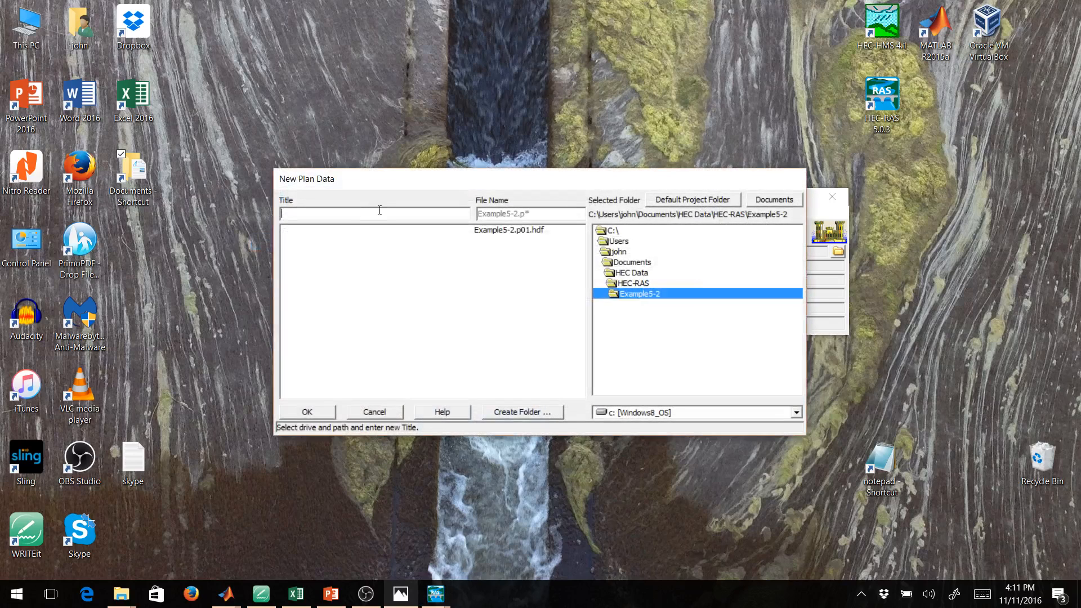
{"action": "type", "text": "Plan_1"}
{"action": "left_click", "coordinate": [299, 413]}
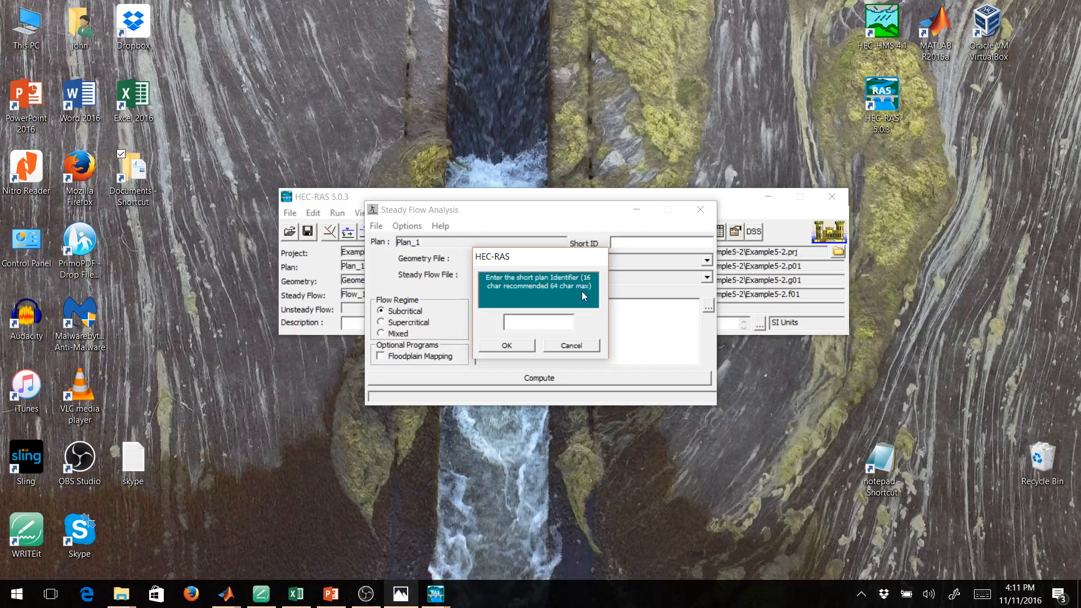
{"action": "type", "text": "P1"}
{"action": "left_click", "coordinate": [529, 347]}
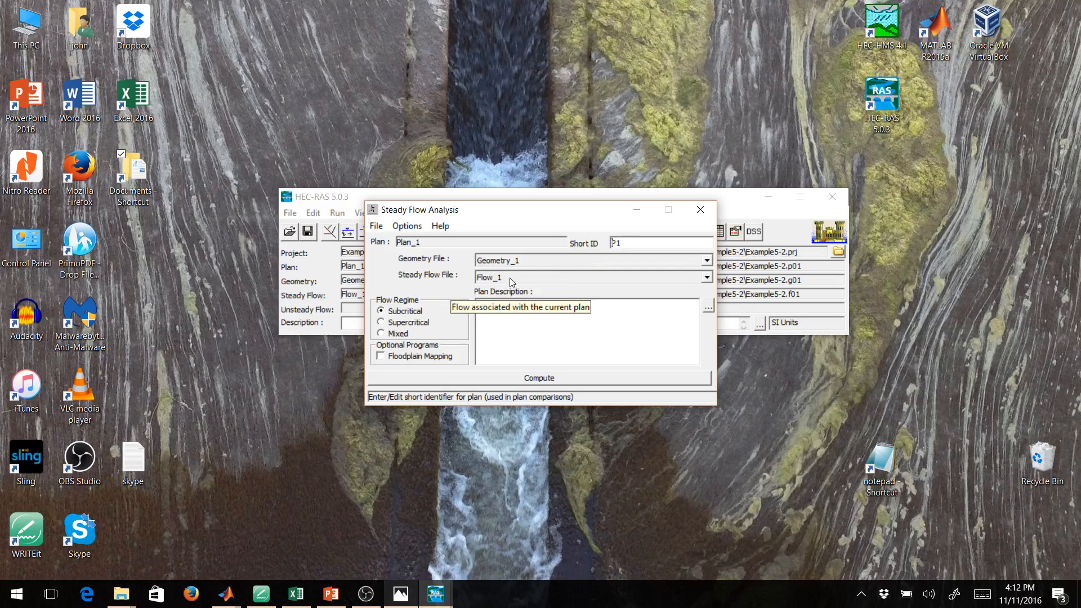
- Select Geometry_1 as the geometry file and Flow_1 as the steady flow file for Plan_1
{"action": "left_click", "coordinate": [549, 258]}
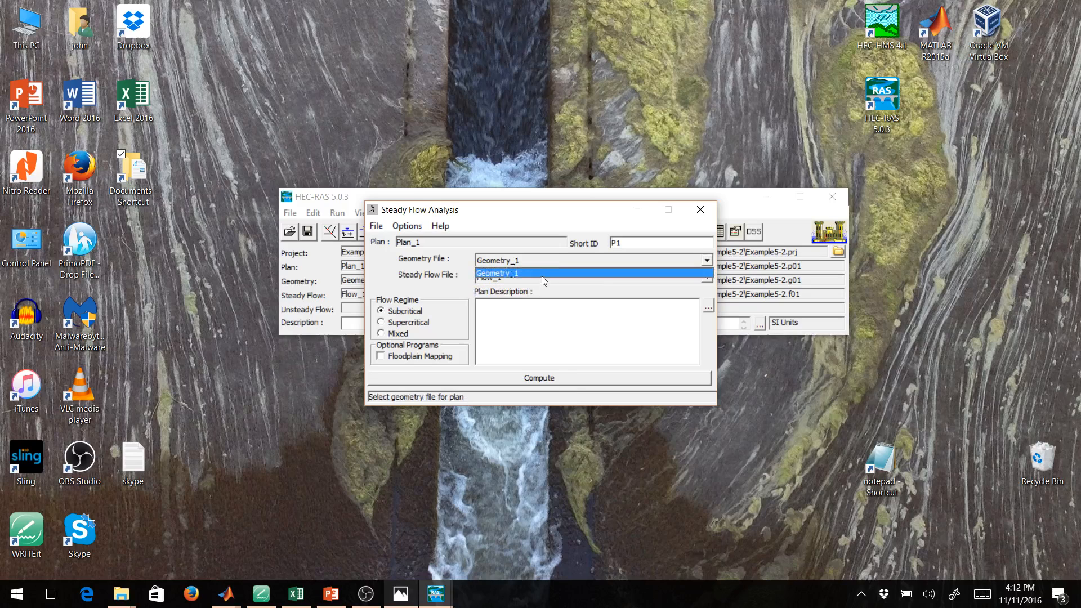
{"action": "left_click", "coordinate": [542, 276]}
{"action": "left_click", "coordinate": [541, 277]}
{"action": "left_click", "coordinate": [534, 287]}
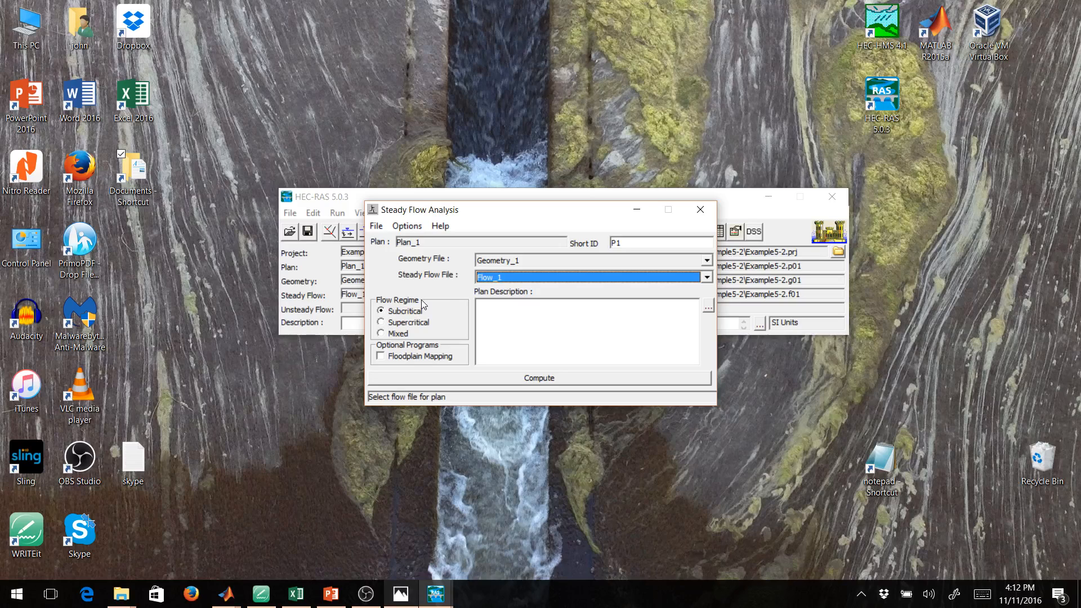
- Try the Supercritical and Mixed flow regimes, and set the regime back to Subcritical after consulting the Example 5.2 profile sketch
{"action": "left_click", "coordinate": [382, 322]}
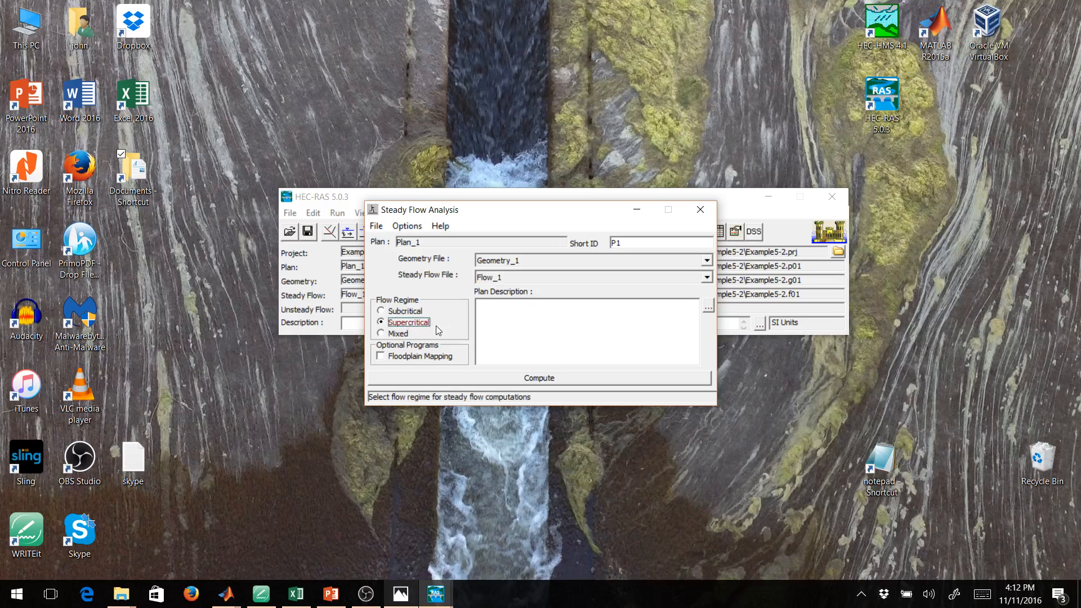
{"action": "left_click", "coordinate": [384, 336]}
{"action": "left_click", "coordinate": [400, 594]}
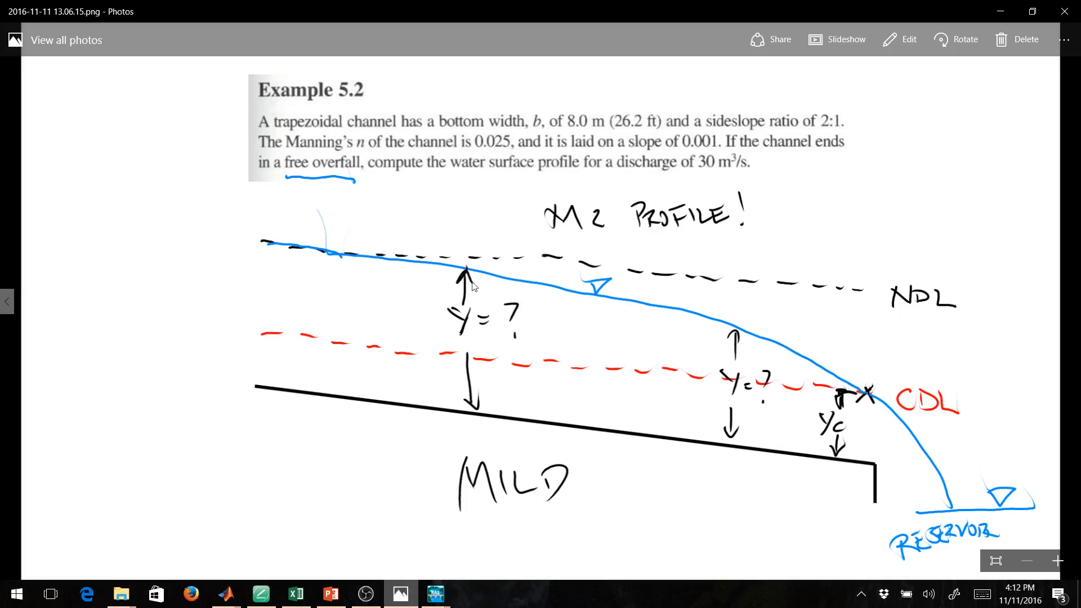
{"action": "left_click", "coordinate": [1000, 11]}
{"action": "left_click", "coordinate": [395, 311]}
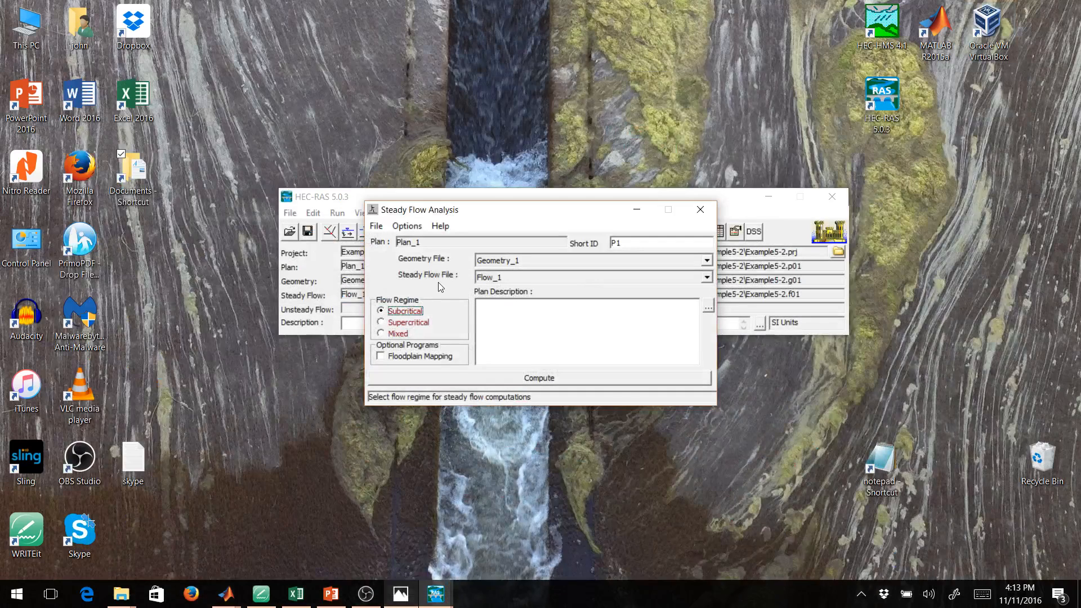
- Save Plan_1, compute its steady flow simulation, and exit the analysis window
{"action": "left_click", "coordinate": [373, 226]}
{"action": "left_click", "coordinate": [323, 268]}
{"action": "left_click", "coordinate": [451, 379]}
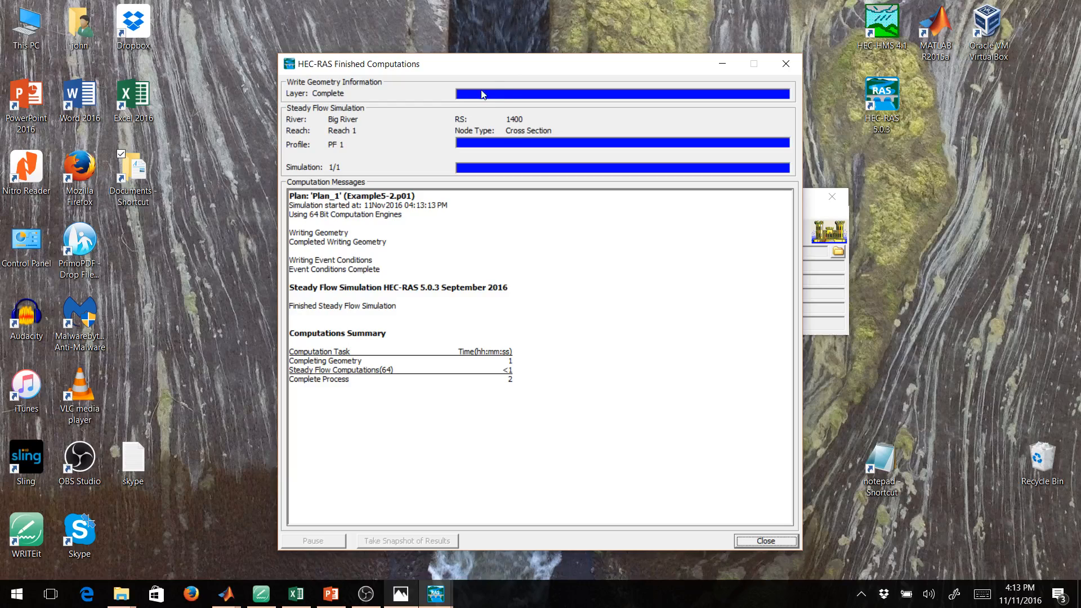
{"action": "left_click", "coordinate": [777, 548]}
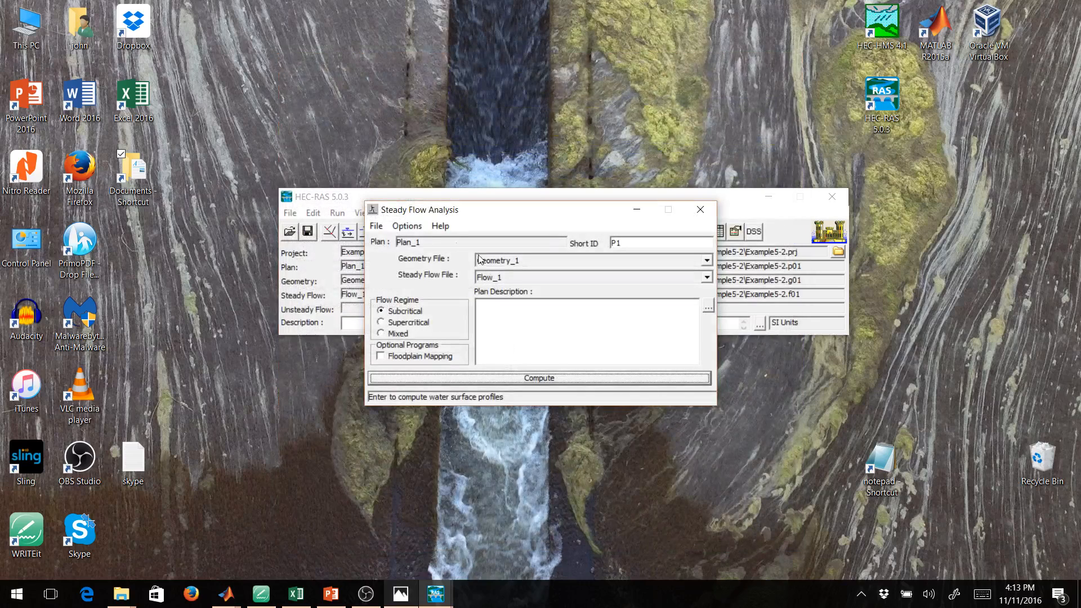
{"action": "left_click", "coordinate": [376, 226]}
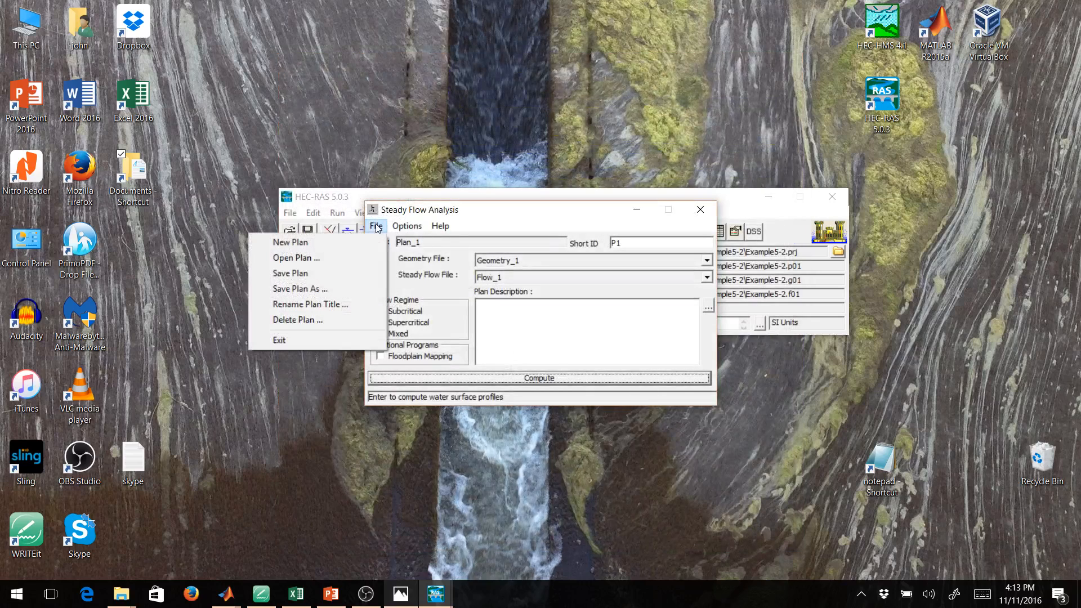
{"action": "left_click", "coordinate": [345, 338]}
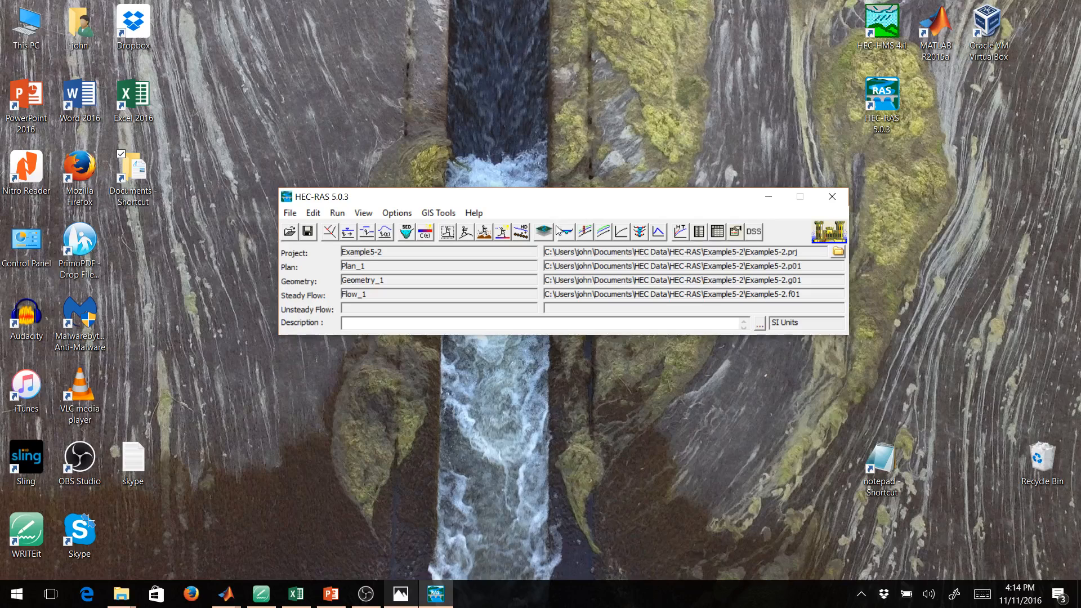
{"action": "left_click", "coordinate": [375, 213]}
{"action": "mouse_move", "coordinate": [392, 214]}
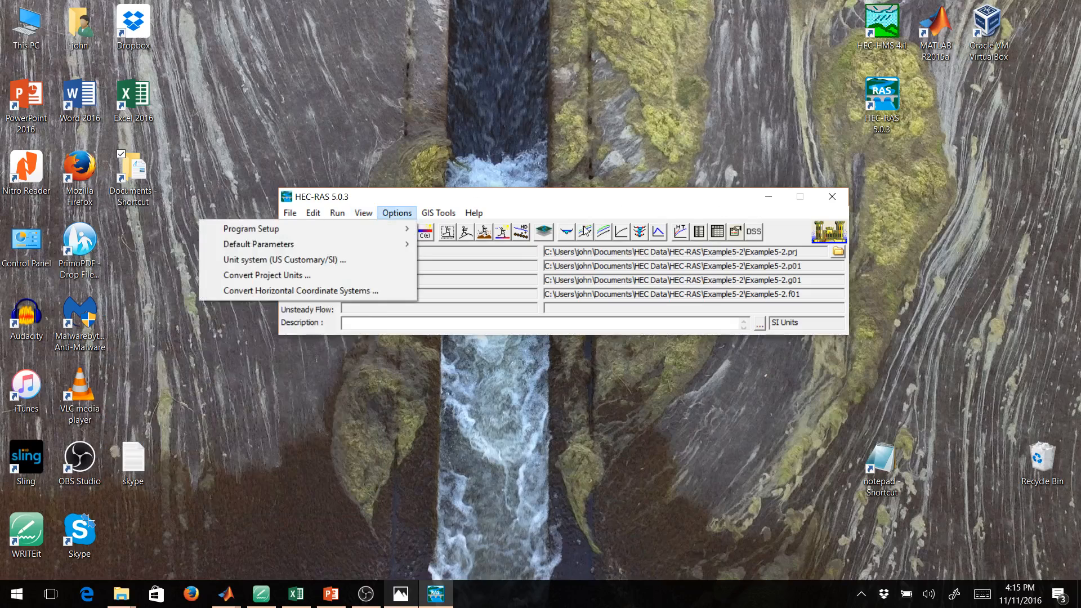
{"action": "left_click", "coordinate": [619, 209]}
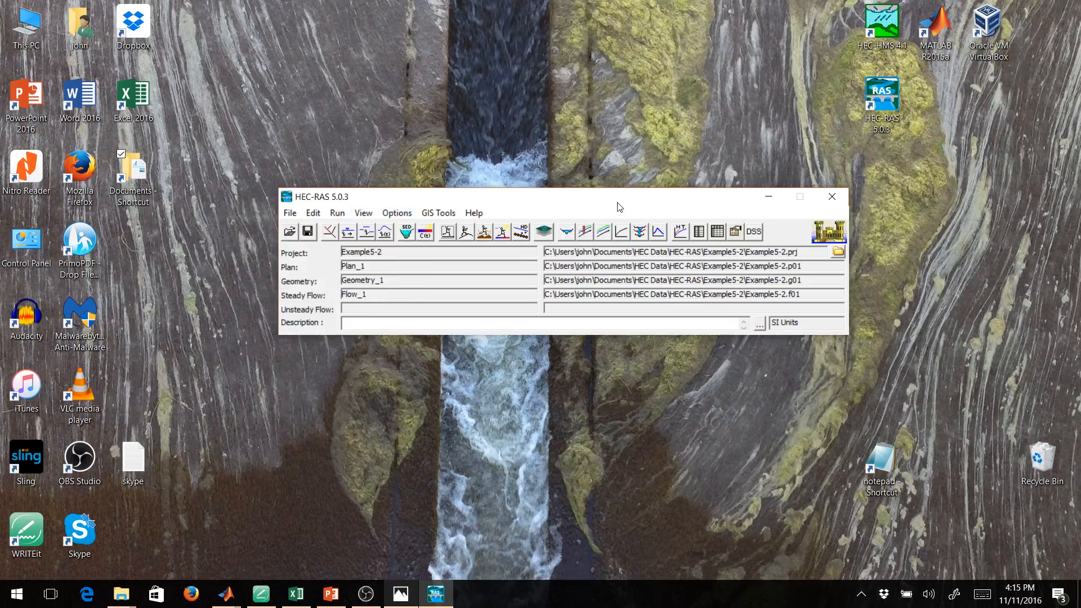
- Open the cross section plot for Big River and examine the computed water surface at upstream station 1400
{"action": "left_click", "coordinate": [566, 232]}
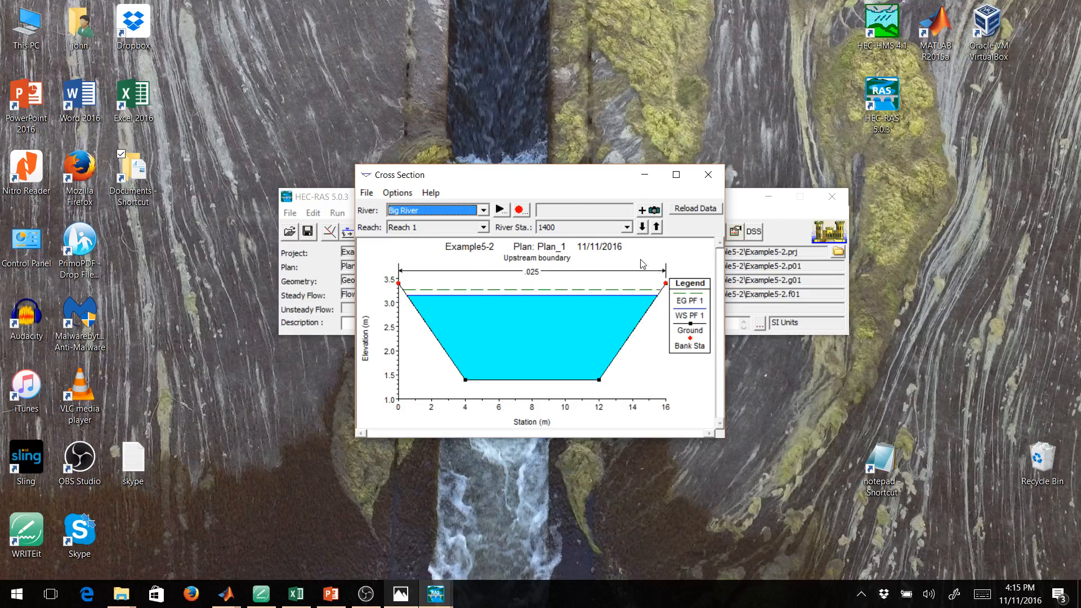
{"action": "left_click", "coordinate": [397, 193]}
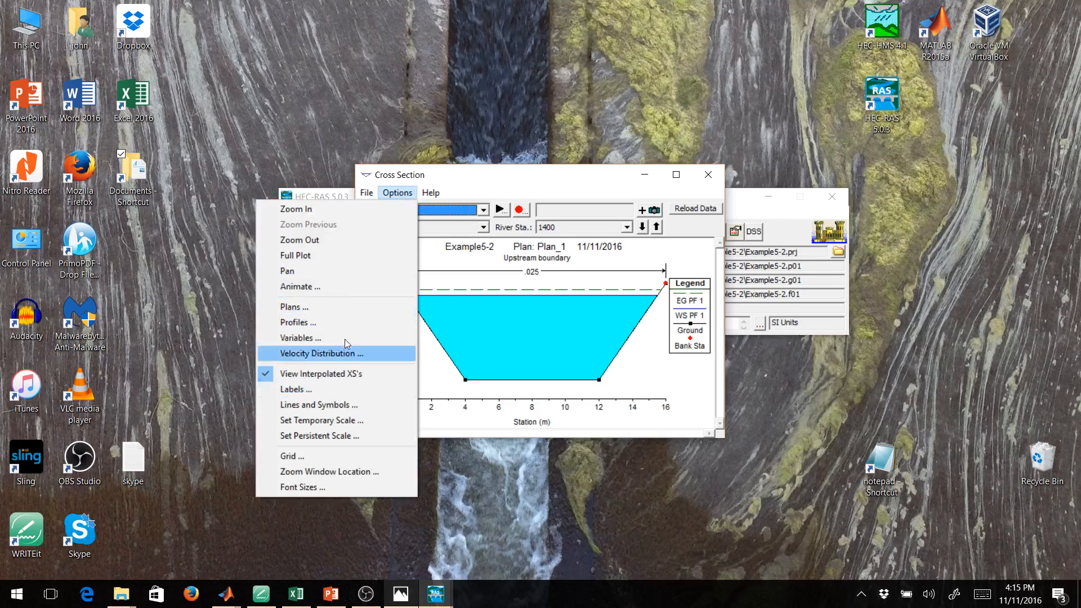
{"action": "left_click", "coordinate": [661, 376]}
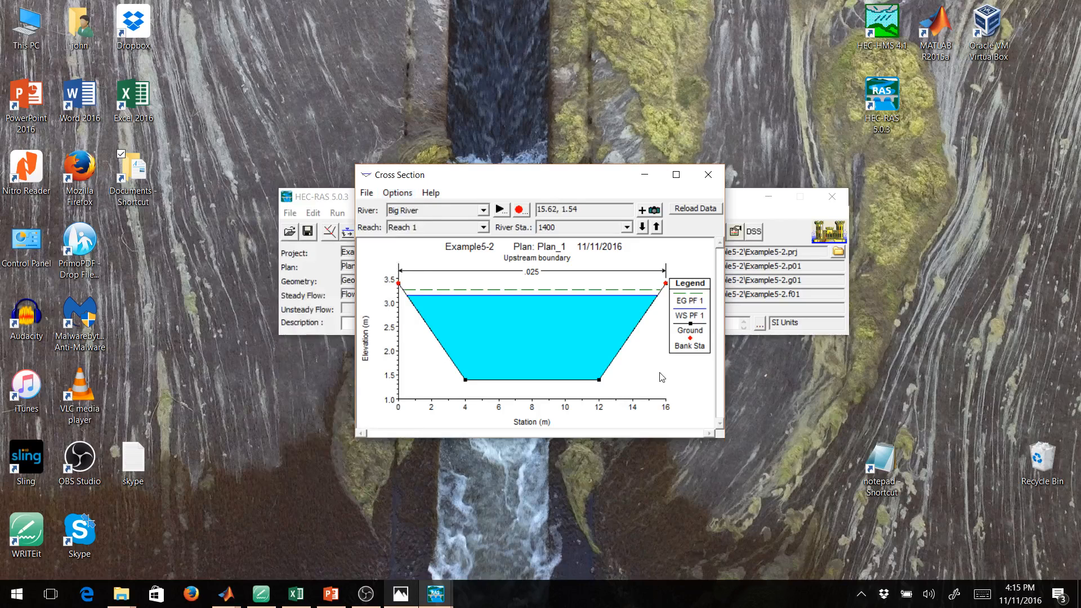
- Display the cross section at river station 0 and compare its water surface with the Example 5.2 sketch
{"action": "left_click", "coordinate": [627, 227]}
{"action": "left_click_drag", "start_coordinate": [629, 257], "coordinate": [629, 297]}
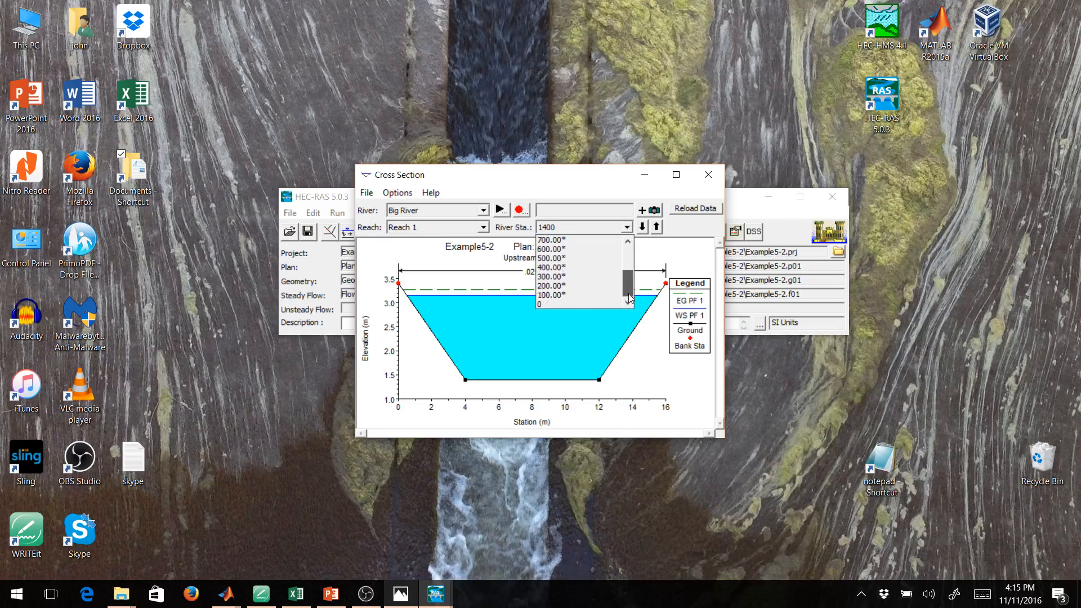
{"action": "left_click", "coordinate": [572, 305]}
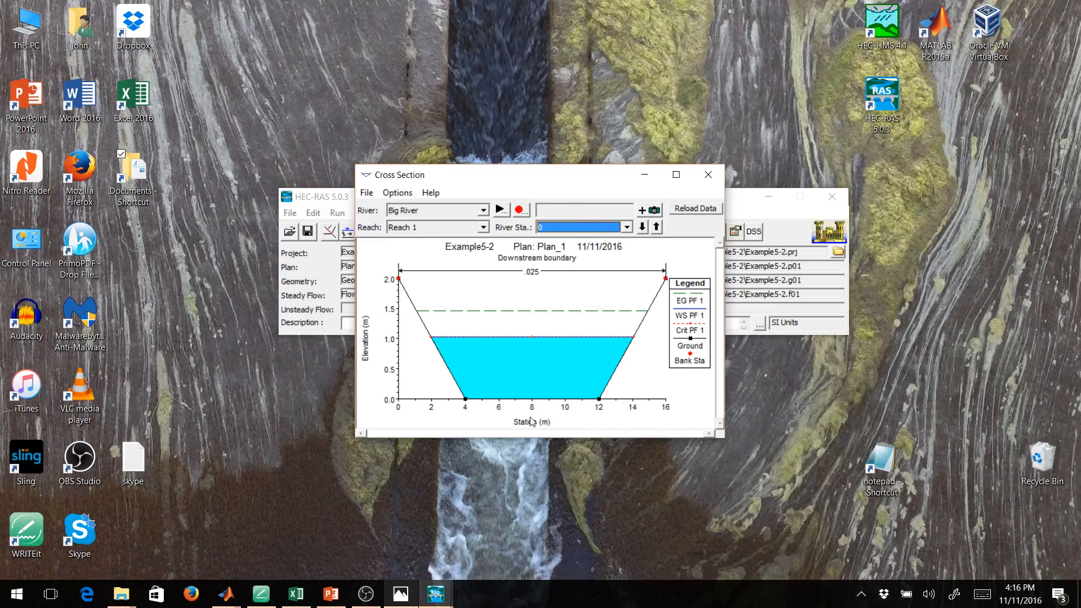
{"action": "left_click", "coordinate": [405, 595]}
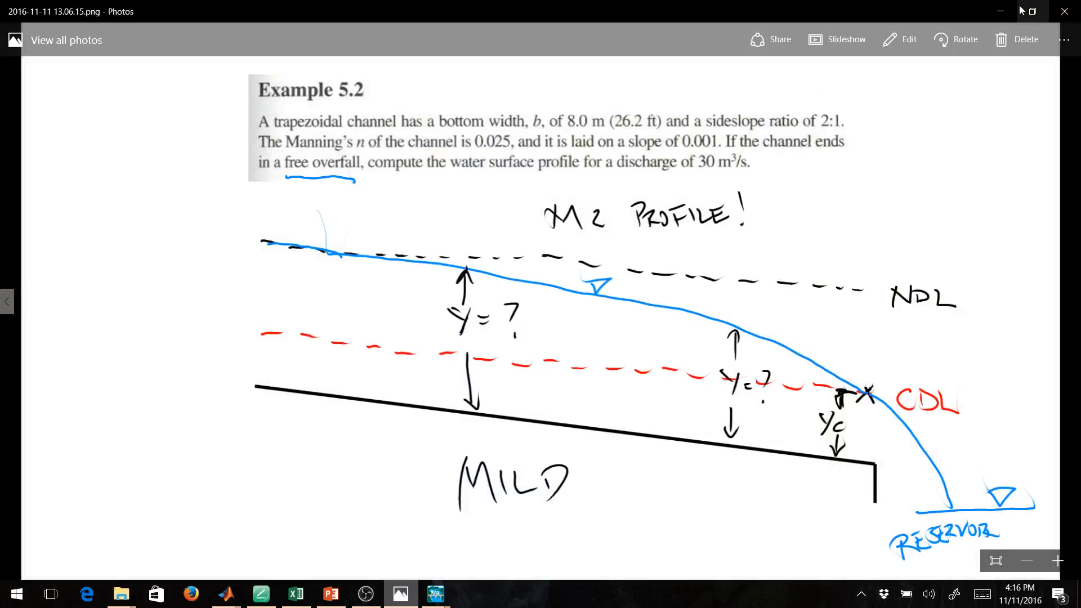
{"action": "left_click", "coordinate": [1001, 11]}
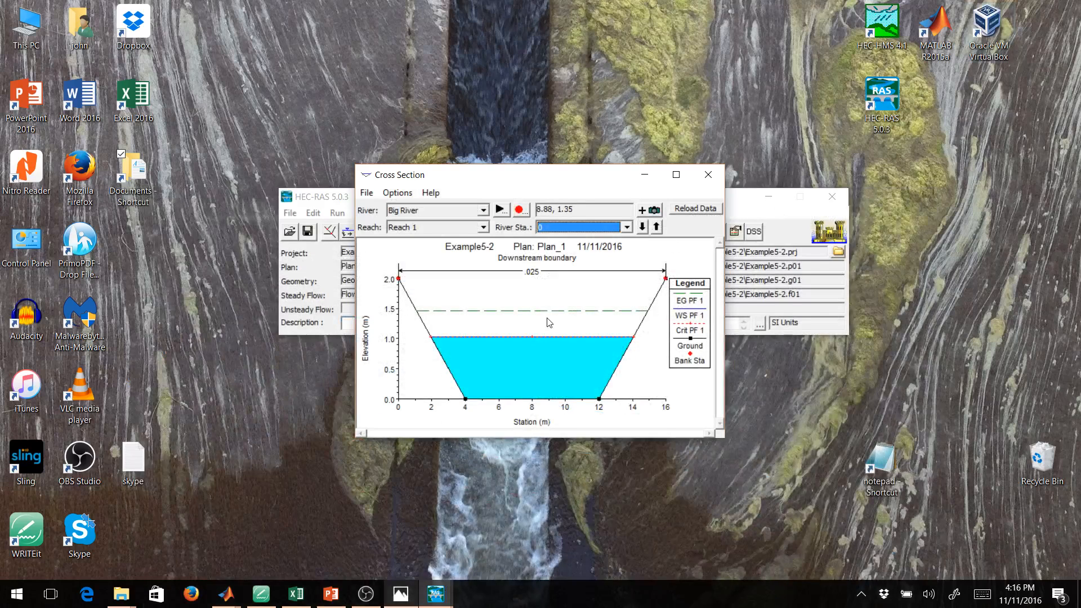
- Step upstream through the cross section plots from station 100 to station 1400 and exit the cross section viewer
{"action": "left_click", "coordinate": [656, 227]}
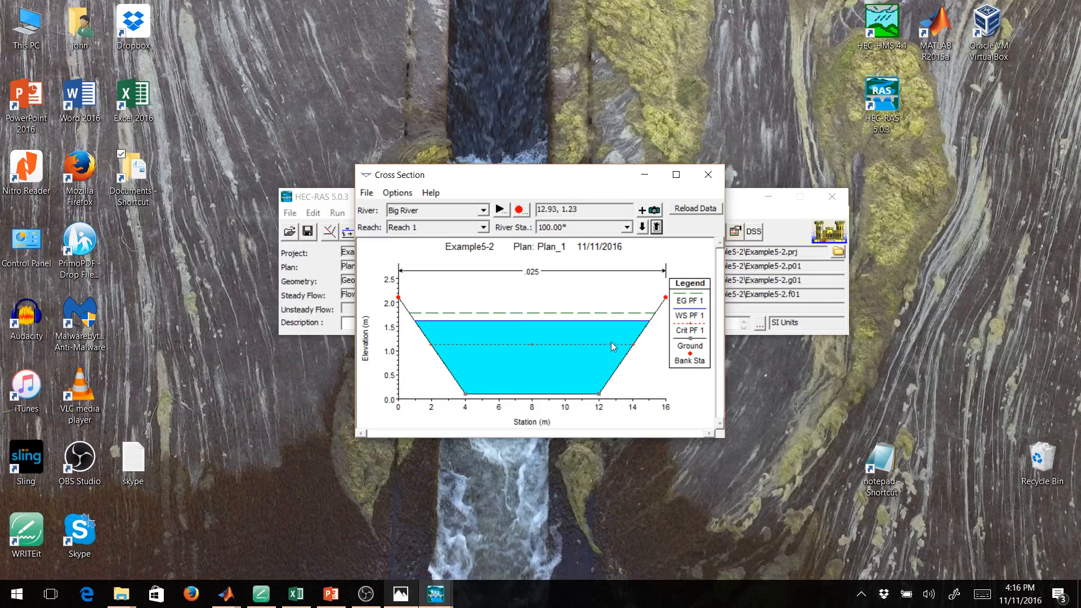
{"action": "left_click", "coordinate": [656, 228]}
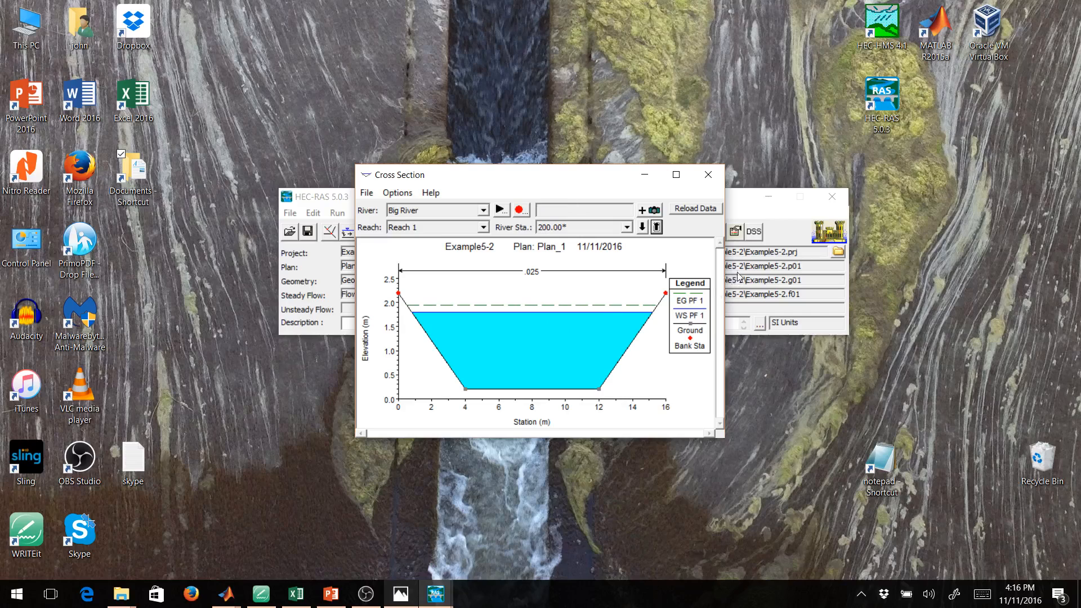
{"action": "left_click", "coordinate": [657, 228]}
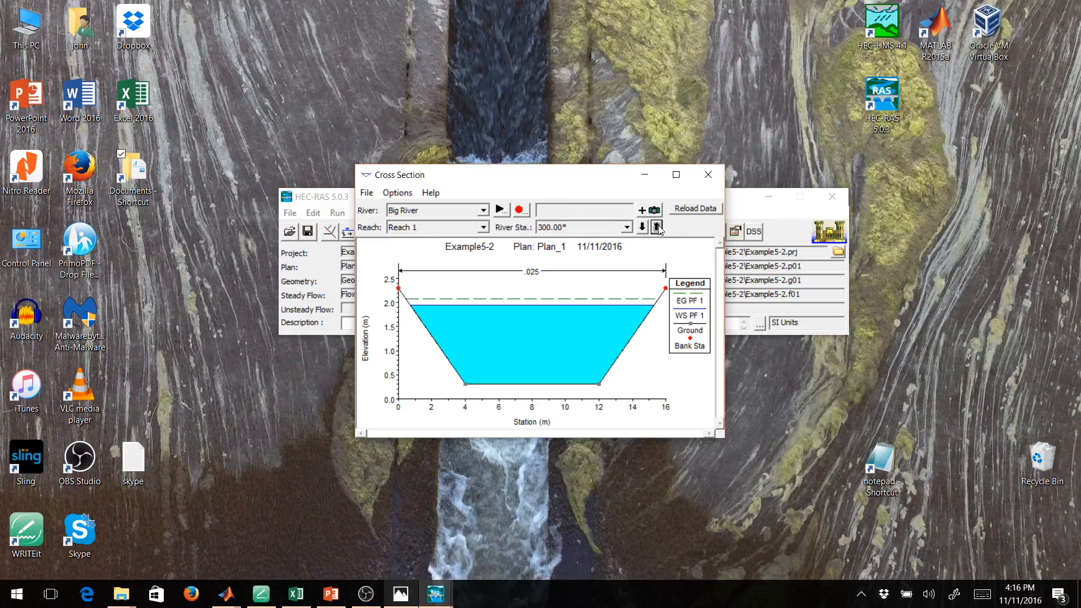
{"action": "left_click", "coordinate": [656, 227]}
{"action": "left_click", "coordinate": [657, 228]}
{"action": "left_click", "coordinate": [656, 228]}
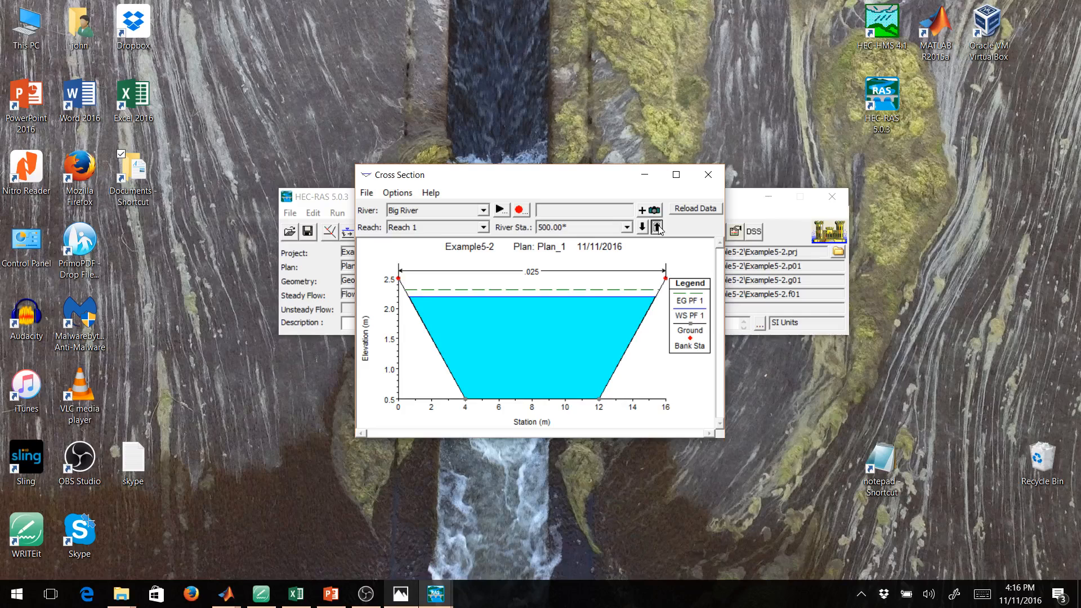
{"action": "left_click", "coordinate": [656, 227]}
{"action": "left_click", "coordinate": [657, 228]}
{"action": "left_click", "coordinate": [656, 227]}
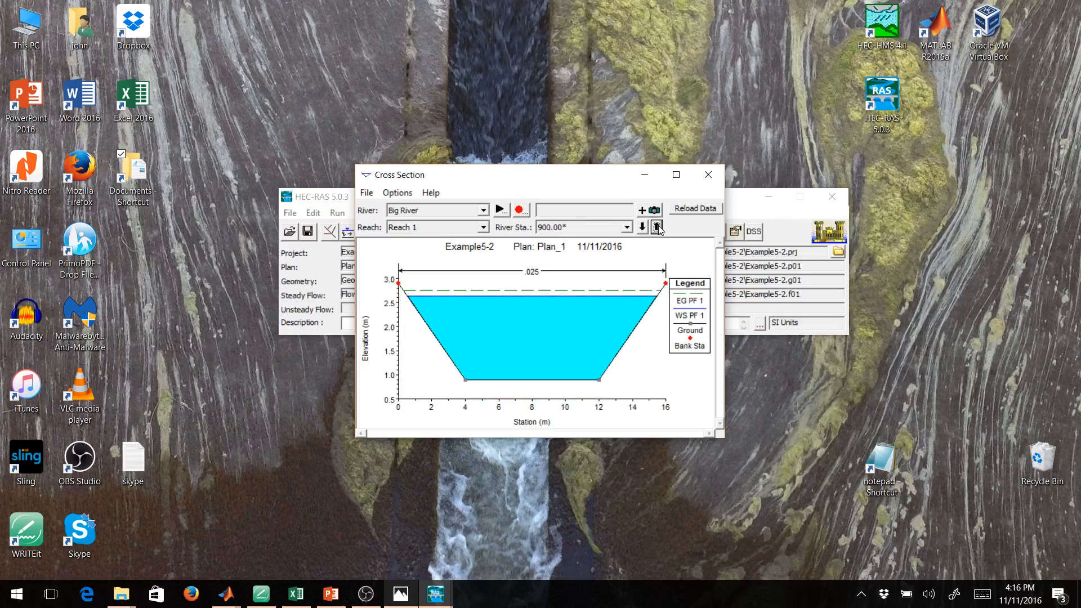
{"action": "left_click", "coordinate": [656, 227]}
{"action": "left_click", "coordinate": [656, 228]}
{"action": "left_click", "coordinate": [656, 227]}
{"action": "left_click", "coordinate": [656, 228]}
{"action": "left_click", "coordinate": [657, 227]}
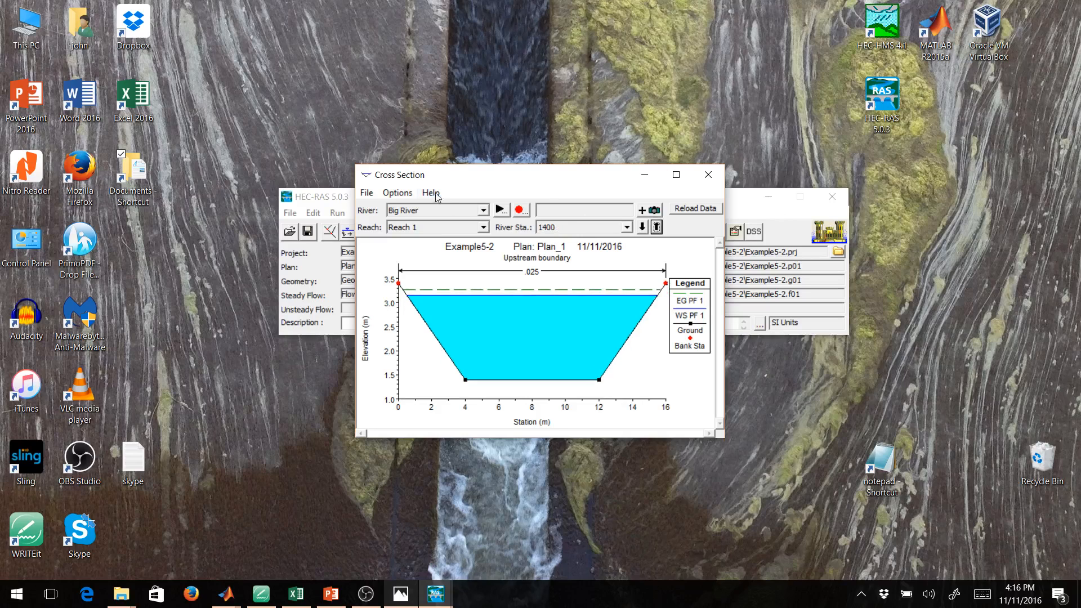
{"action": "left_click", "coordinate": [366, 193]}
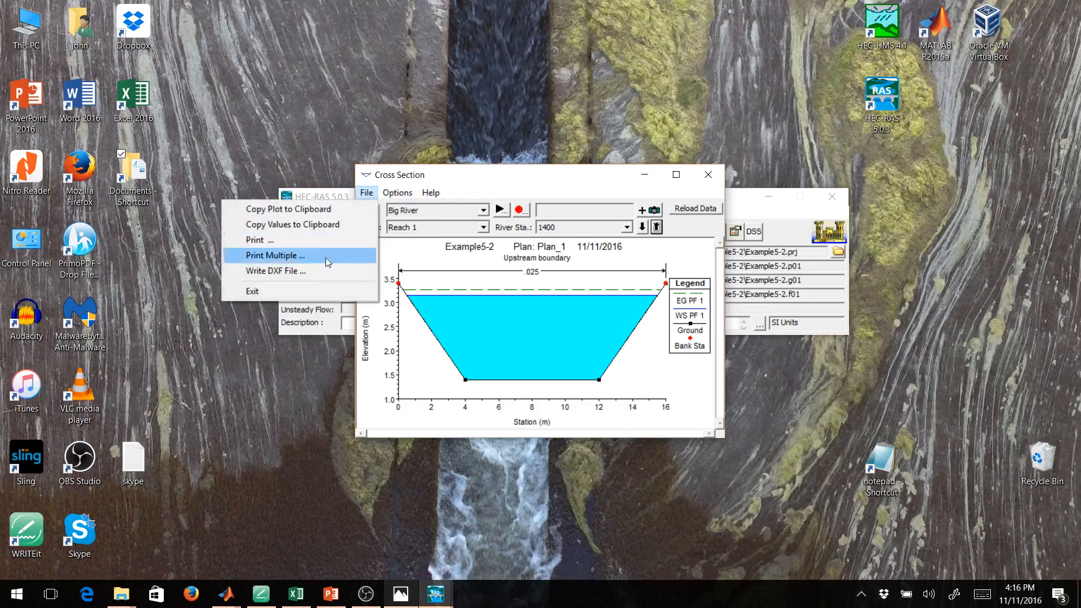
{"action": "left_click", "coordinate": [315, 292]}
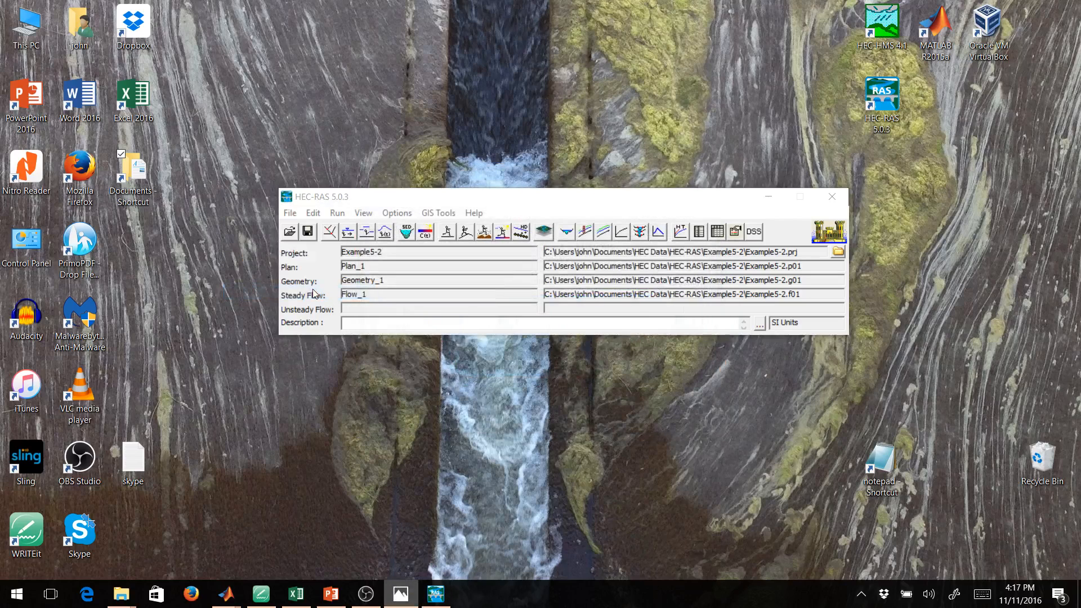
- Open the profile plot of Big River Reach 1 and compare it with the hand-drawn M2 profile sketch
{"action": "left_click", "coordinate": [586, 232]}
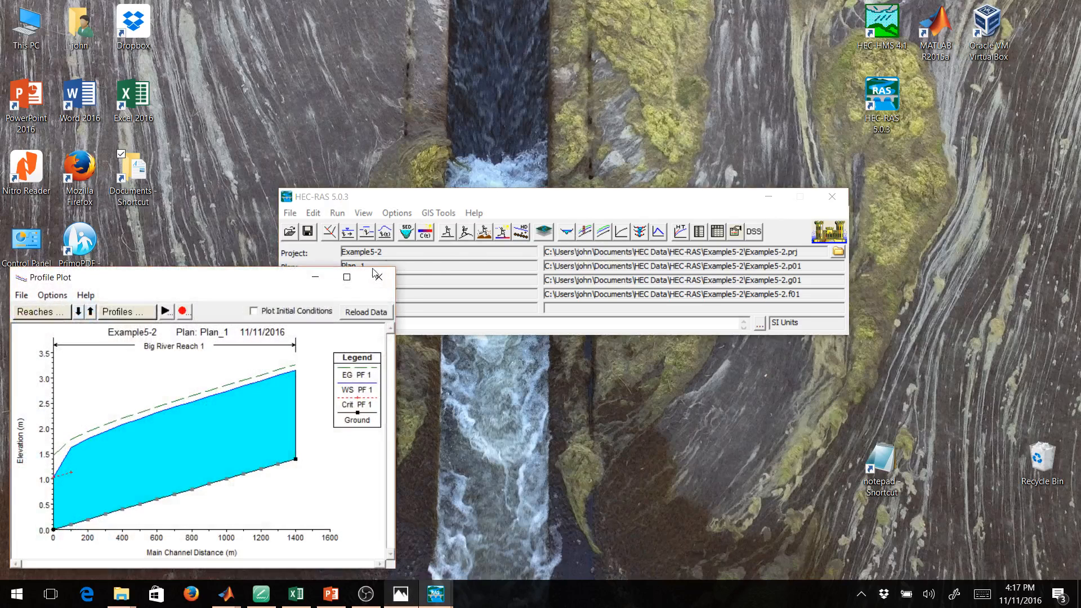
{"action": "left_click_drag", "start_coordinate": [271, 281], "coordinate": [620, 134]}
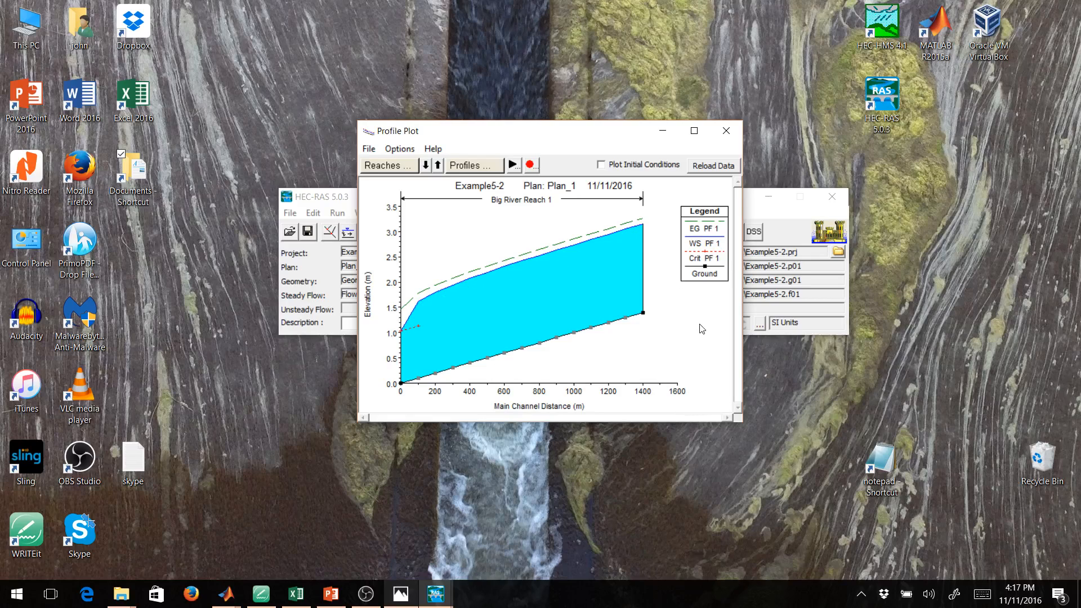
{"action": "left_click", "coordinate": [401, 594]}
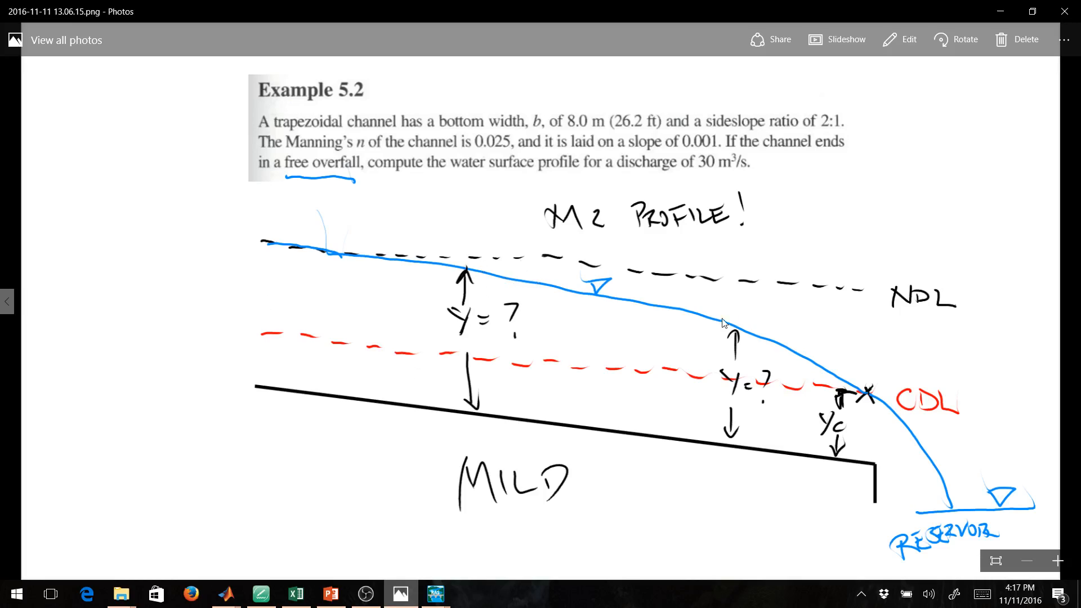
{"action": "left_click", "coordinate": [1001, 12]}
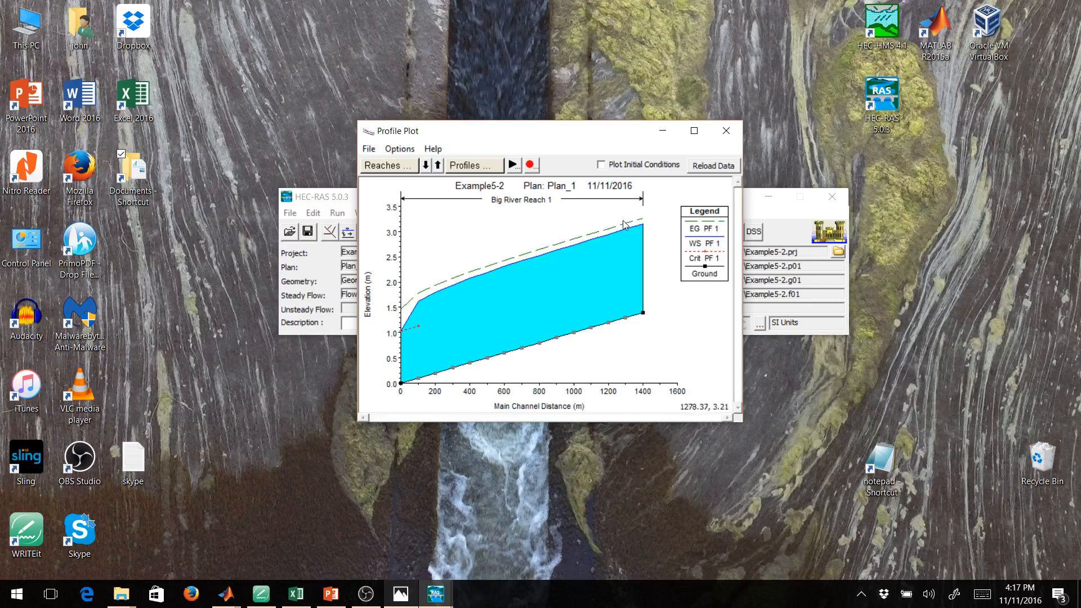
- Review the profile plot's options, recheck its shape against the Example 5.2 sketch, and close the plot
{"action": "left_click", "coordinate": [400, 149]}
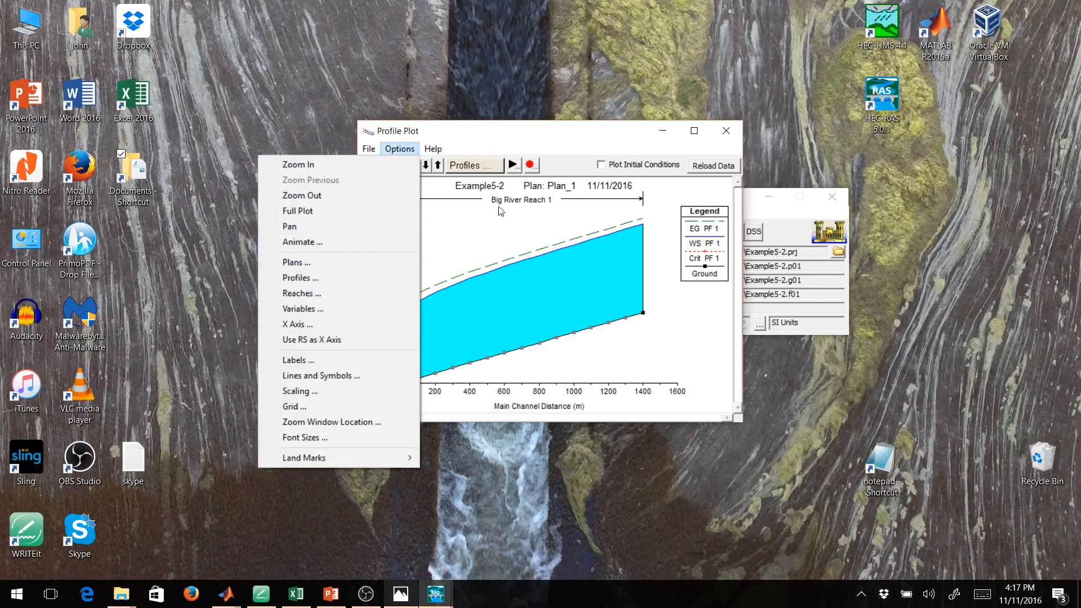
{"action": "left_click", "coordinate": [620, 140]}
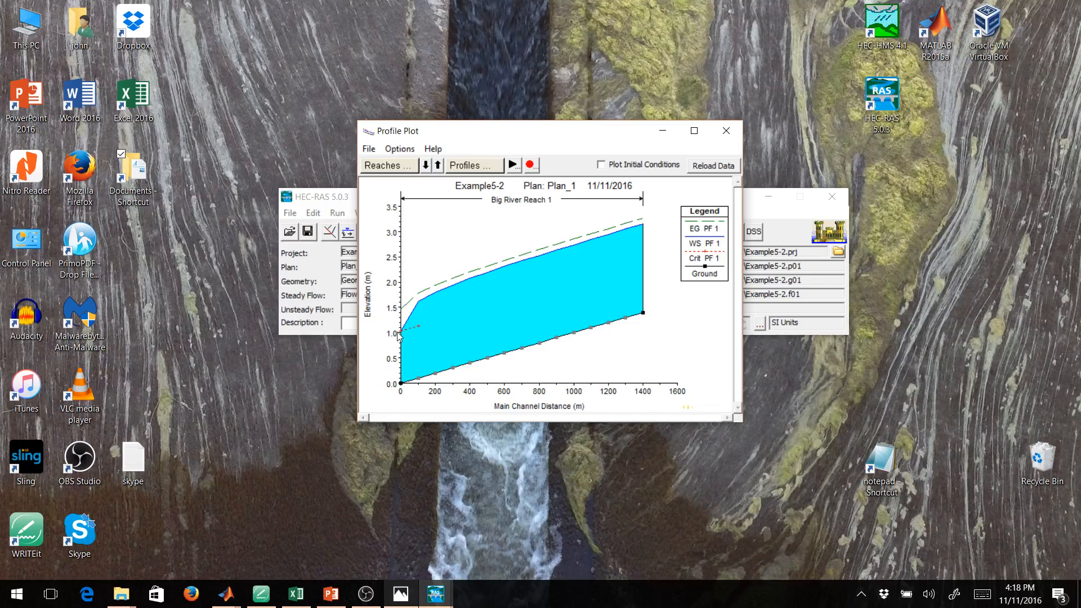
{"action": "left_click", "coordinate": [400, 593]}
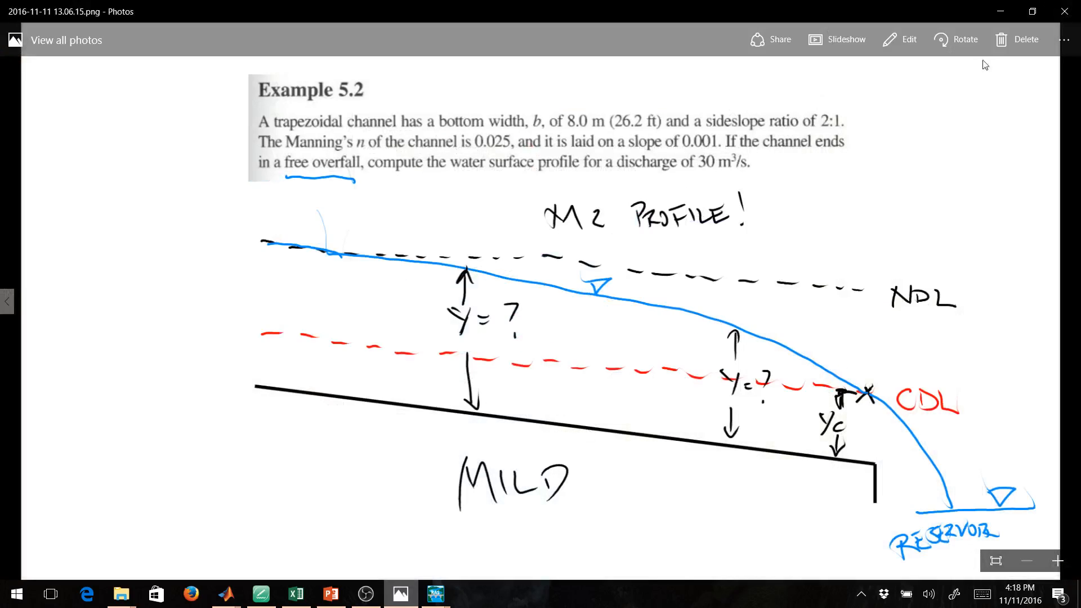
{"action": "left_click", "coordinate": [1003, 14]}
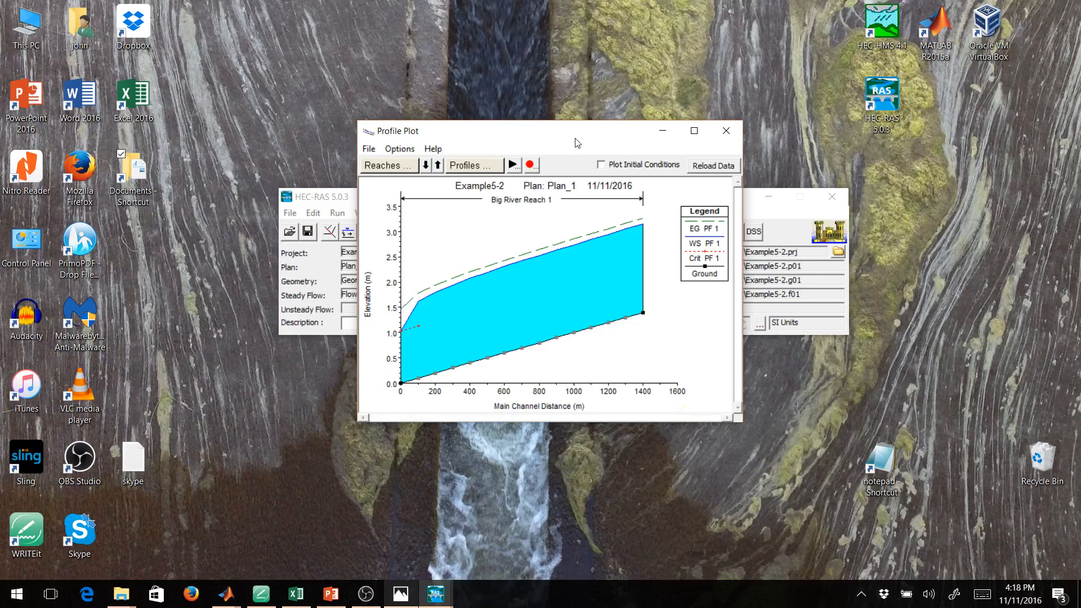
{"action": "left_click", "coordinate": [725, 131]}
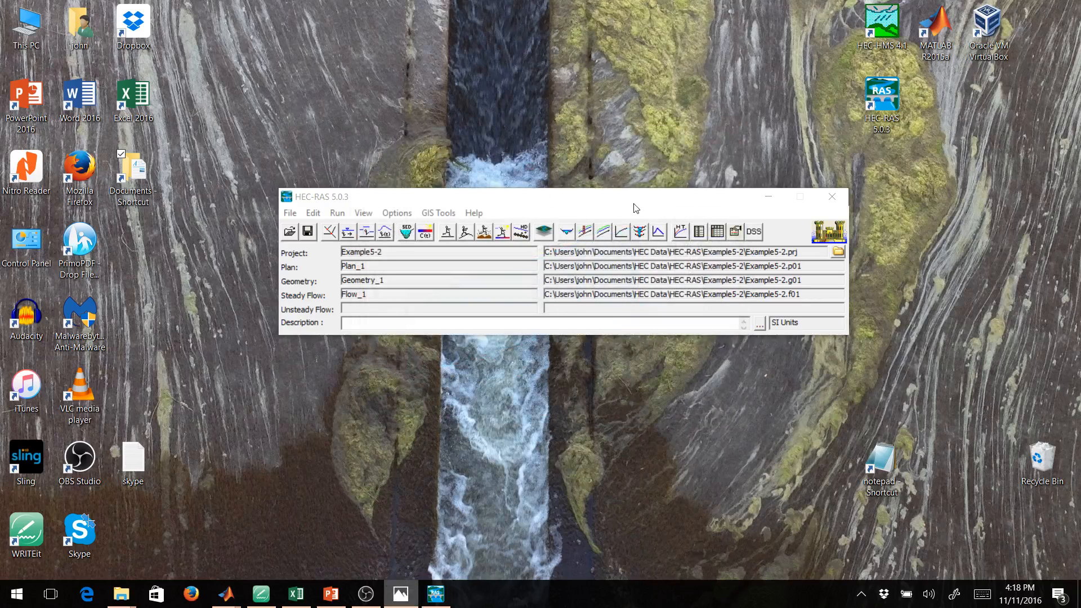
- Open the general profile plot of velocities and place the water surface profile plot beside it for comparison
{"action": "left_click", "coordinate": [602, 233]}
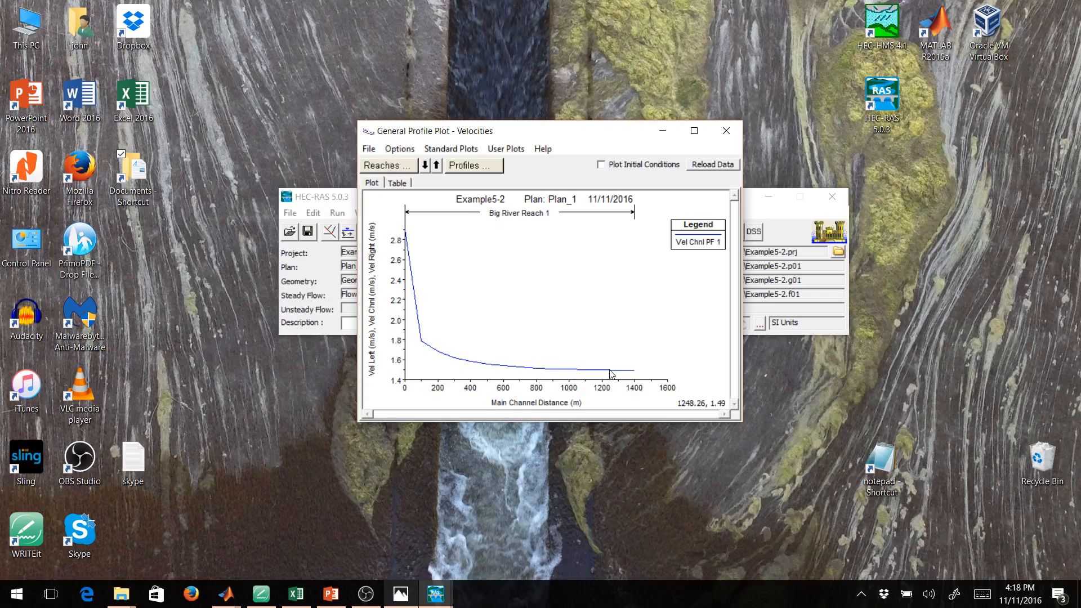
{"action": "left_click_drag", "start_coordinate": [575, 134], "coordinate": [693, 150]}
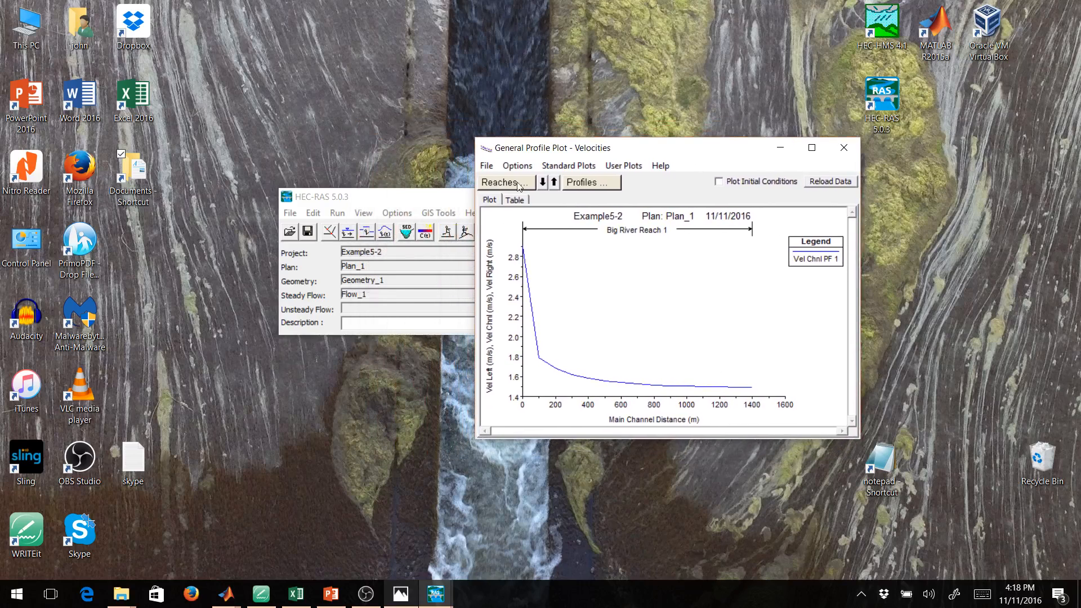
{"action": "left_click", "coordinate": [445, 195]}
{"action": "left_click", "coordinate": [587, 230]}
{"action": "left_click_drag", "start_coordinate": [602, 172], "coordinate": [197, 153]}
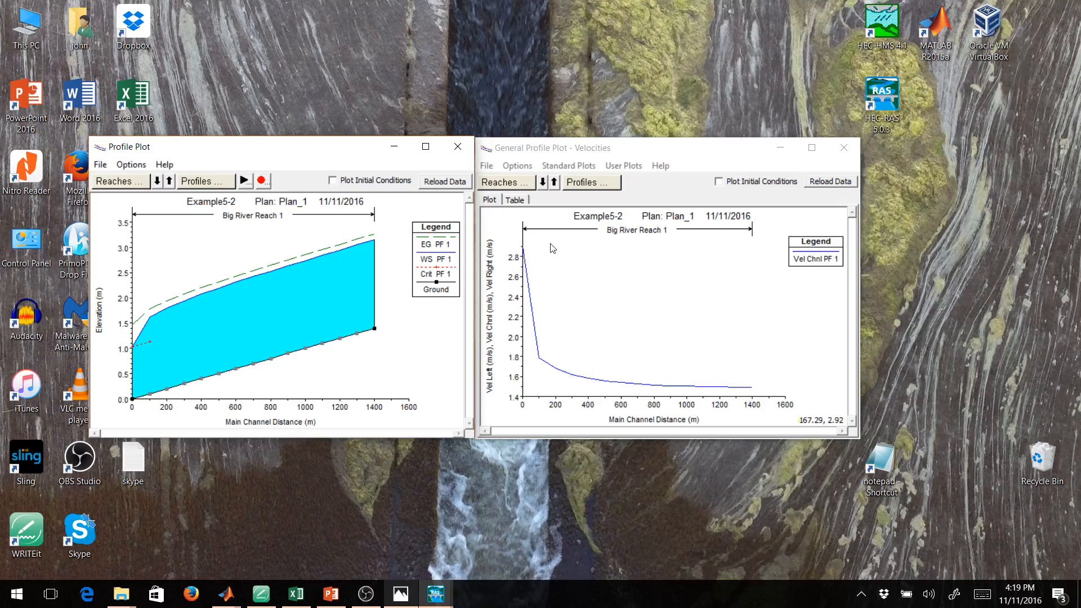
- View the general profile plots of Area, Top Width and Froude # along the reach, and close both profile plot windows
{"action": "left_click", "coordinate": [636, 151]}
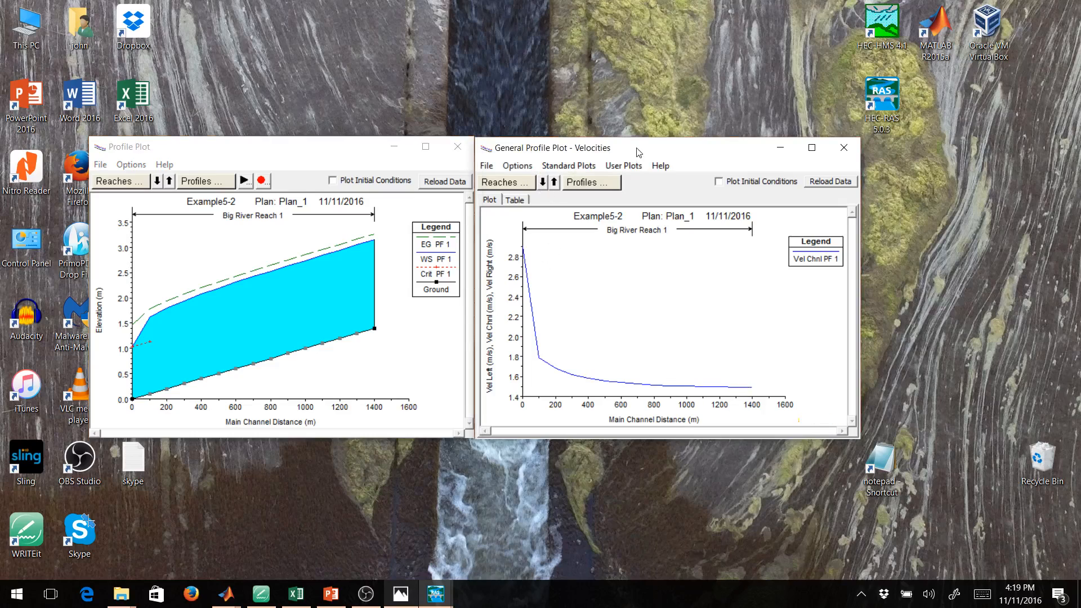
{"action": "left_click", "coordinate": [577, 169]}
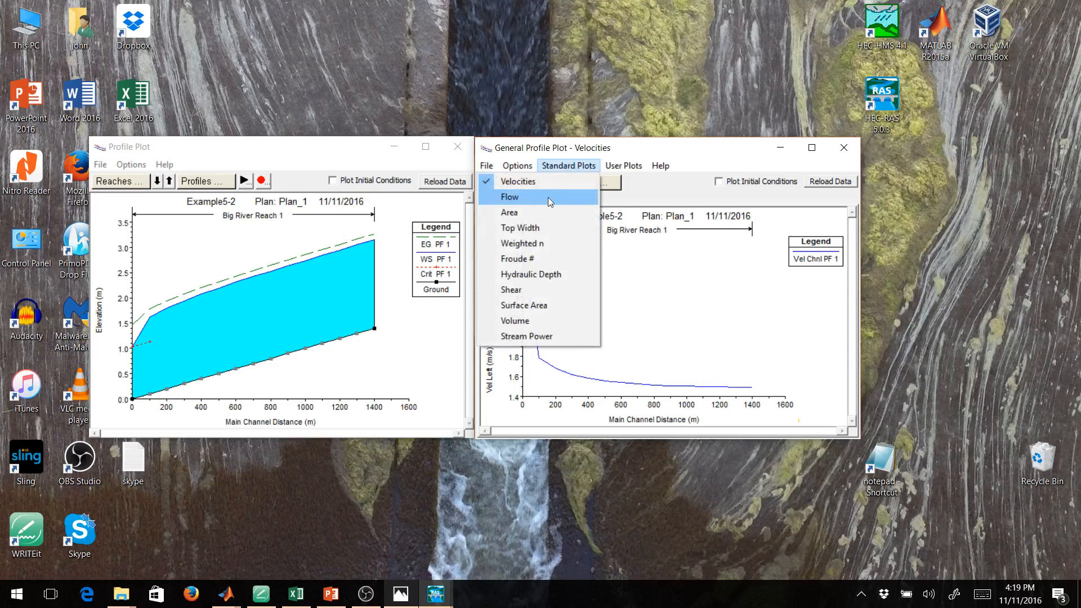
{"action": "left_click", "coordinate": [540, 213]}
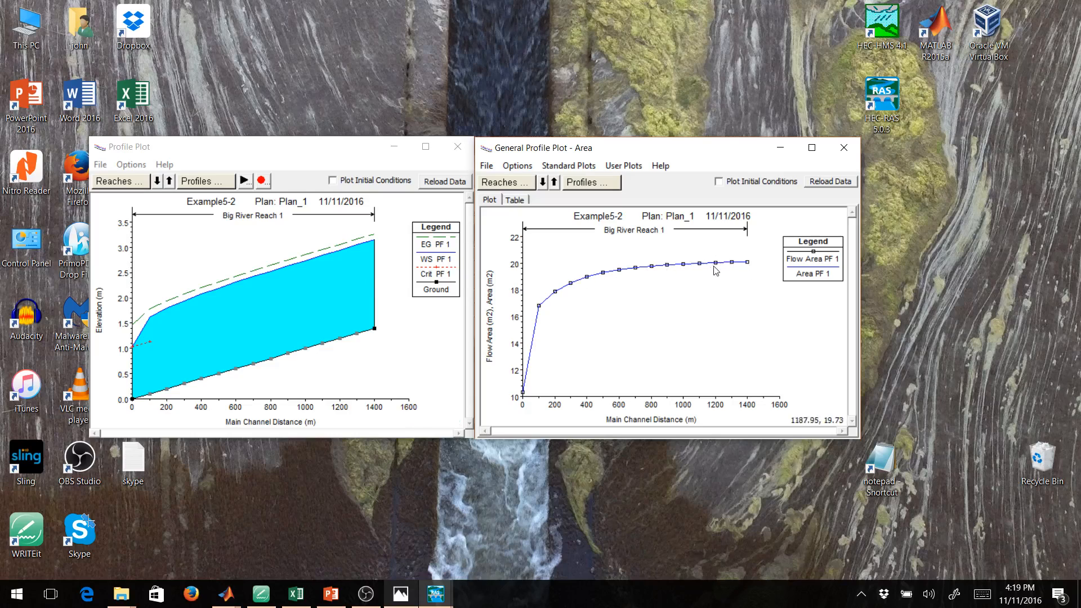
{"action": "left_click", "coordinate": [559, 168]}
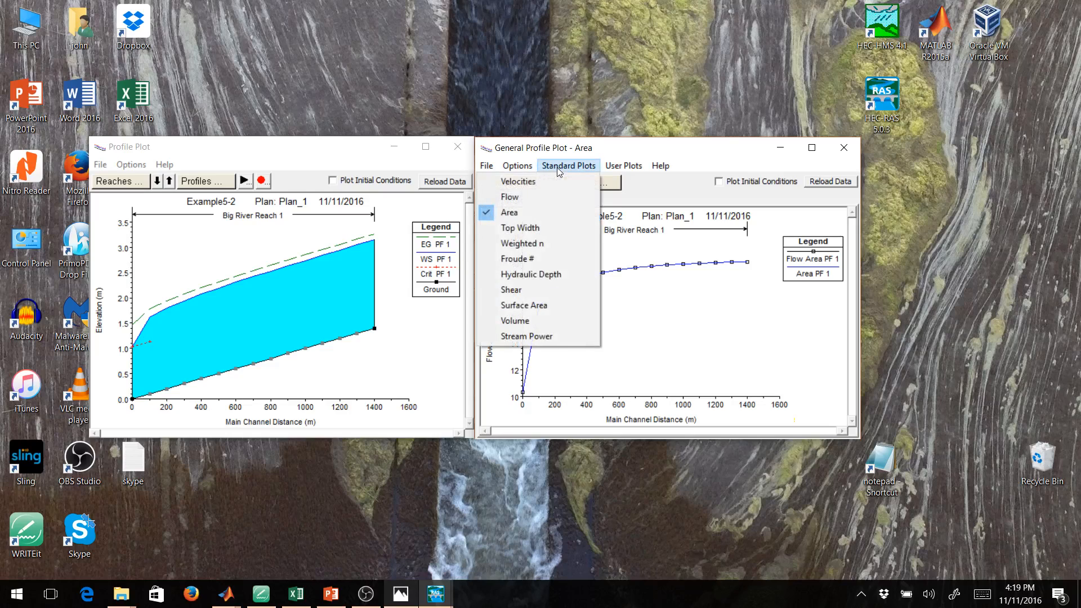
{"action": "left_click", "coordinate": [538, 228]}
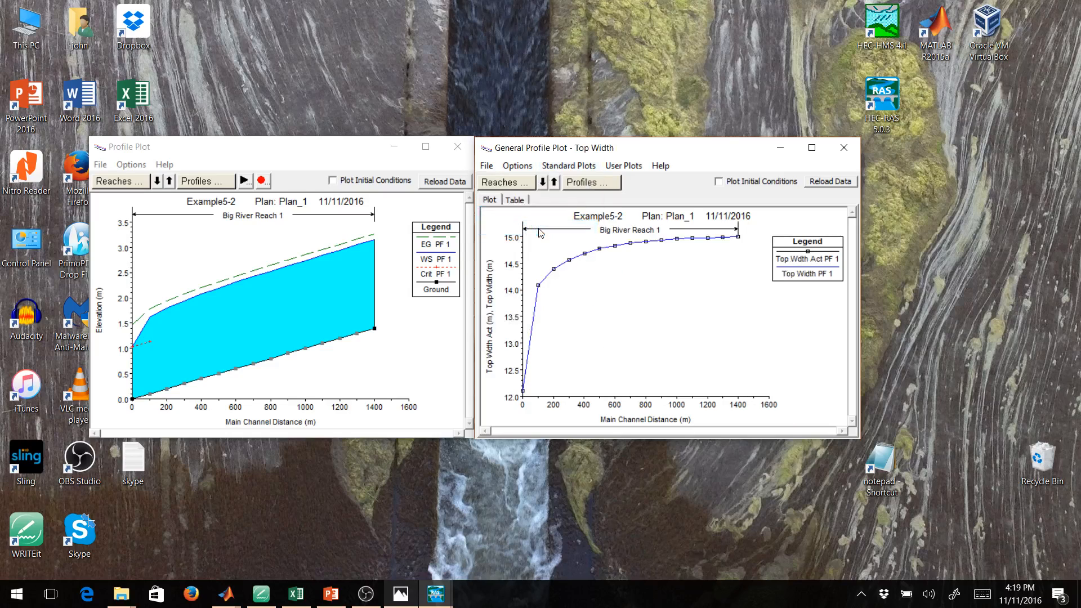
{"action": "left_click", "coordinate": [556, 166]}
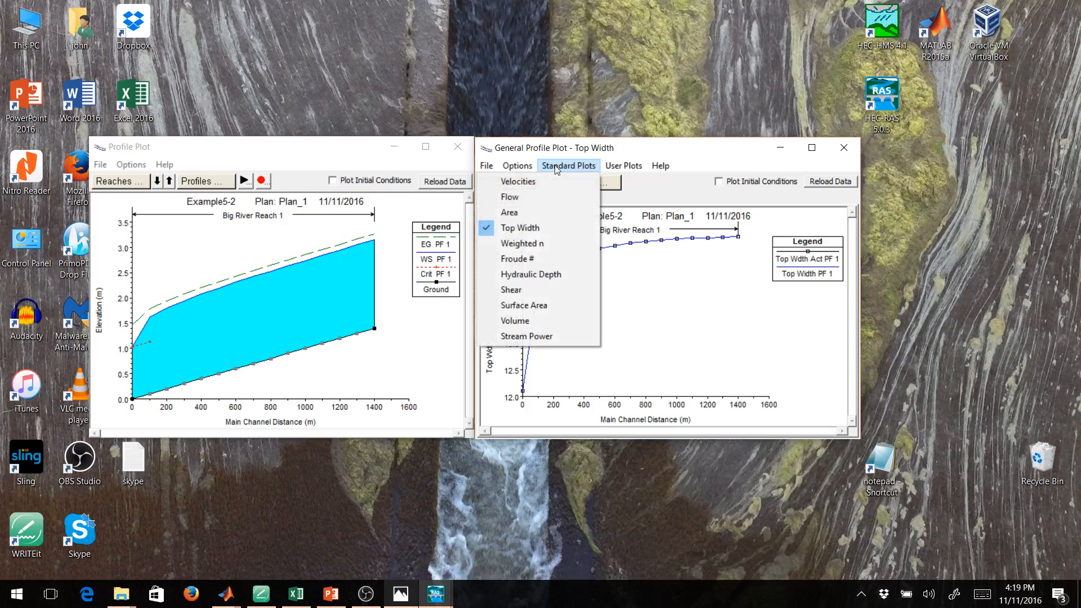
{"action": "left_click", "coordinate": [538, 260]}
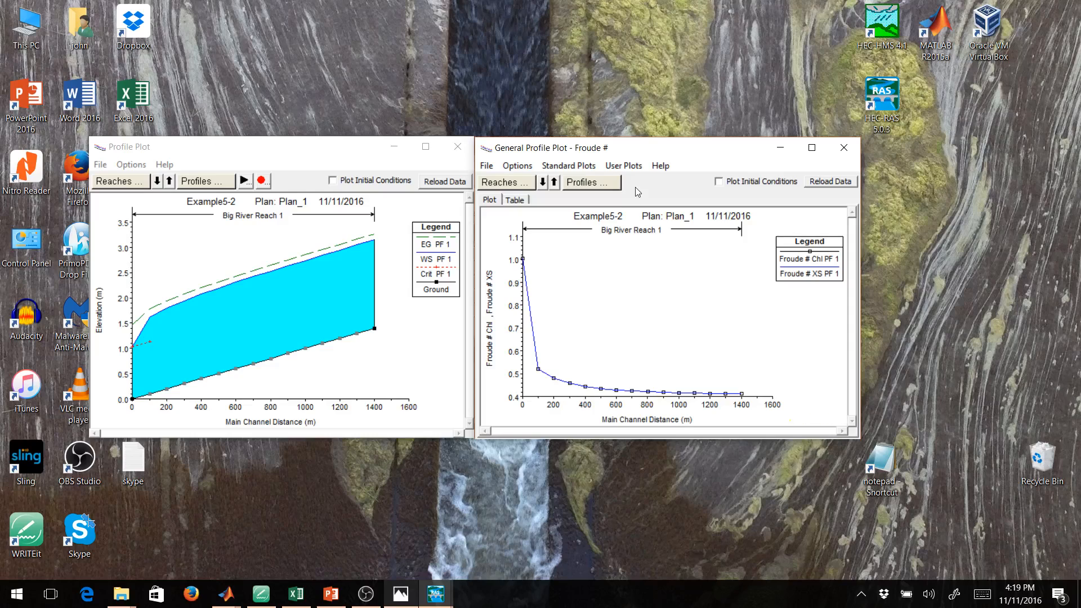
{"action": "left_click", "coordinate": [568, 164]}
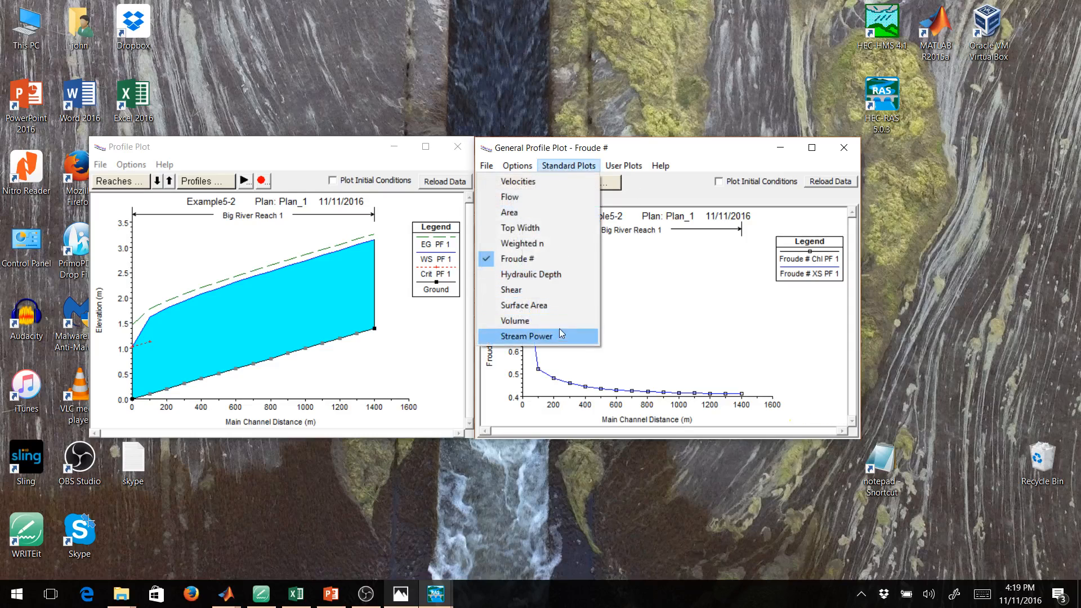
{"action": "left_click", "coordinate": [700, 154]}
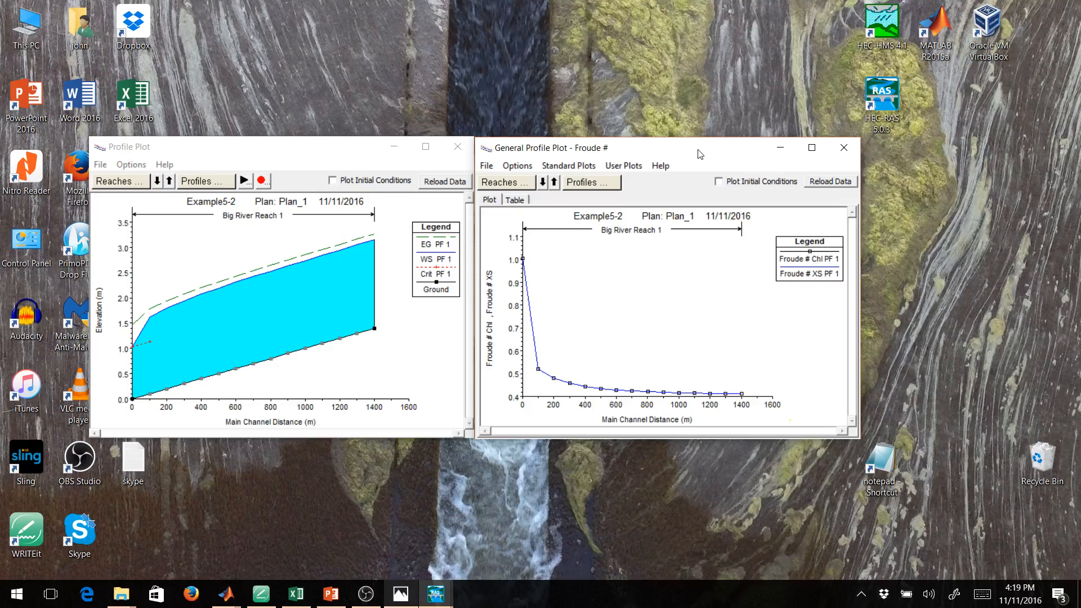
{"action": "left_click", "coordinate": [458, 146]}
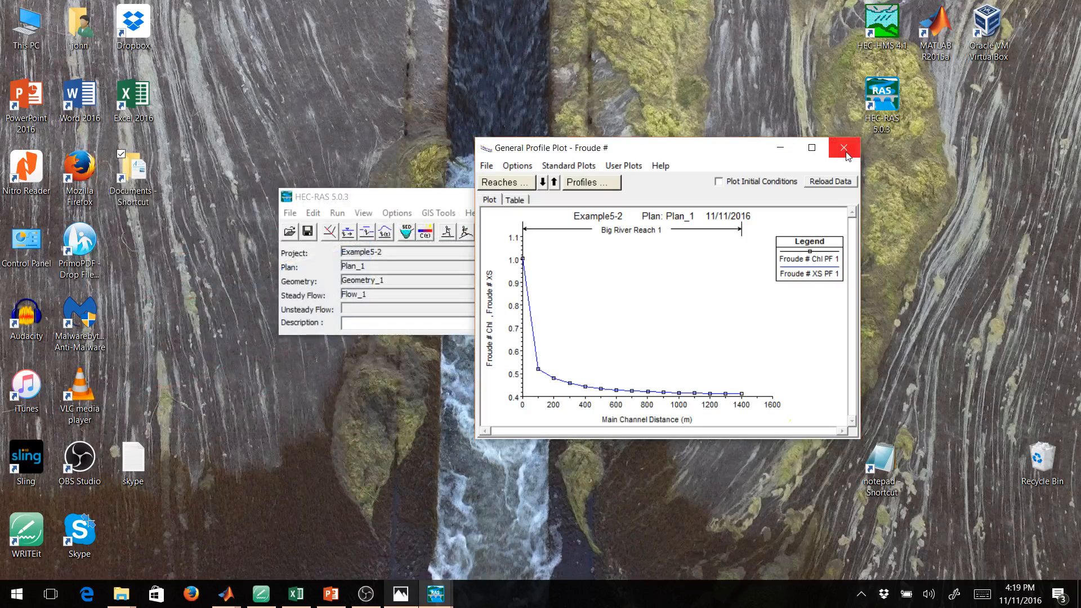
{"action": "left_click", "coordinate": [843, 147]}
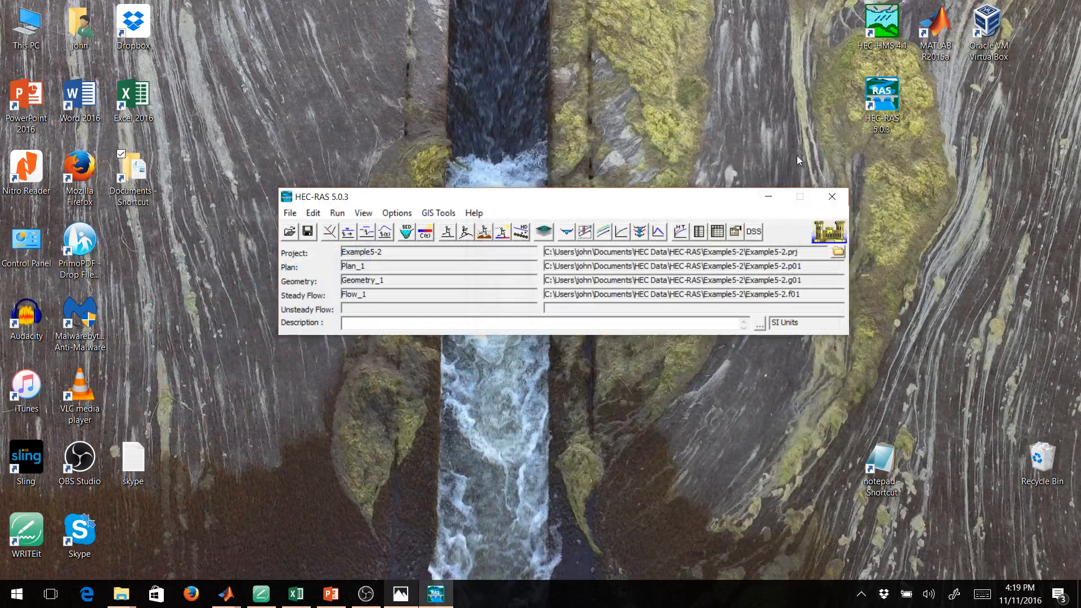
- Open the X-Y-Z perspective plot and adjust the view to a rotation angle of -65 and an azimuth angle of 1
{"action": "left_click", "coordinate": [642, 231]}
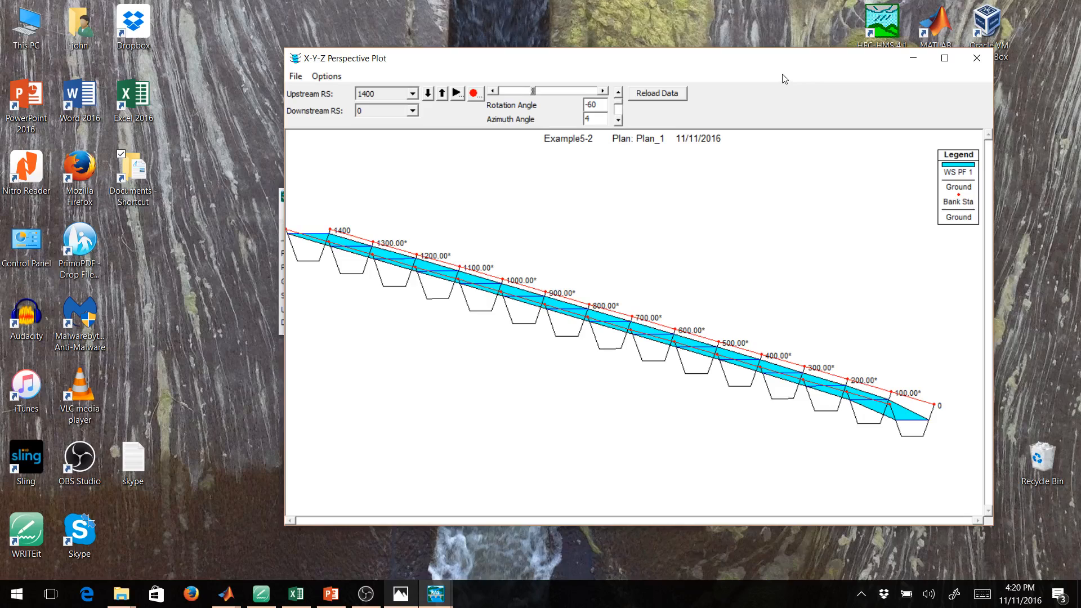
{"action": "left_click", "coordinate": [492, 91]}
{"action": "left_click", "coordinate": [618, 120]}
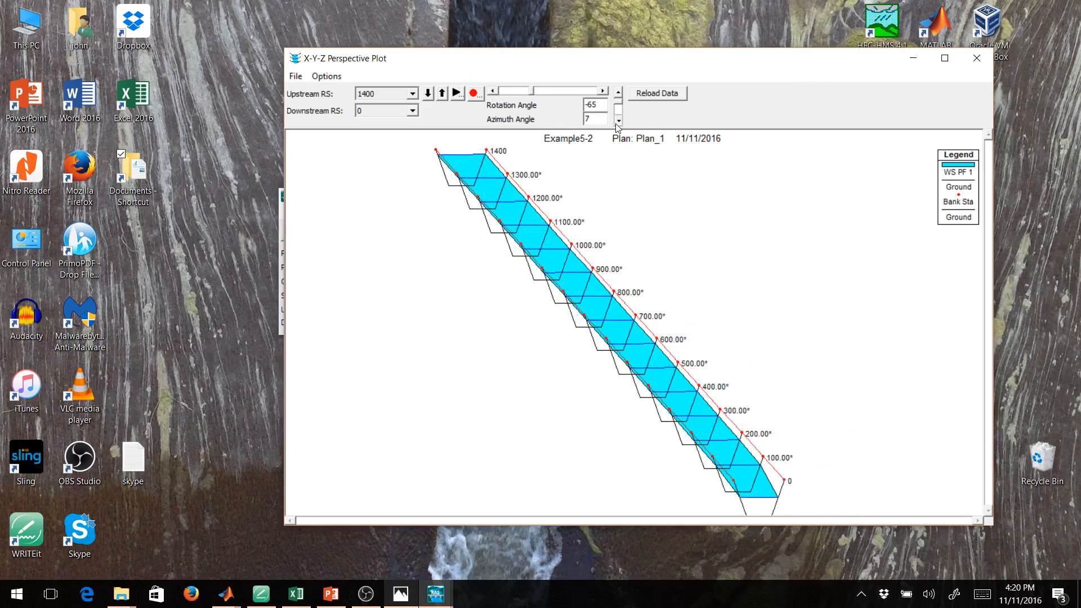
{"action": "left_click", "coordinate": [618, 92]}
{"action": "left_click", "coordinate": [618, 92]}
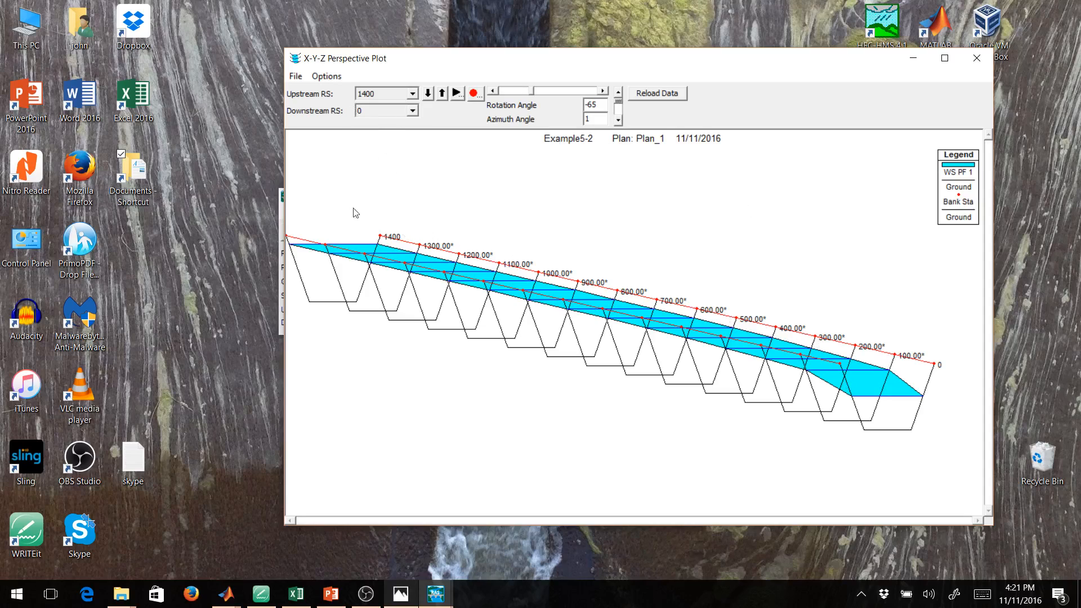
- Try hiding the river station labels and reversing the water surface order, restore both settings, and close the perspective plot
{"action": "left_click", "coordinate": [336, 75]}
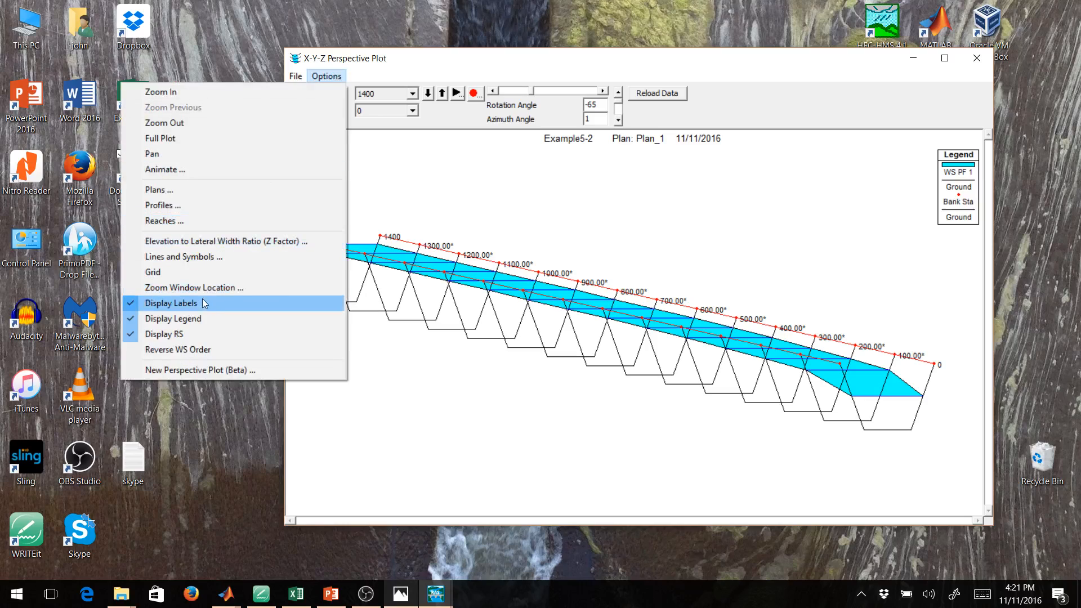
{"action": "left_click", "coordinate": [192, 335]}
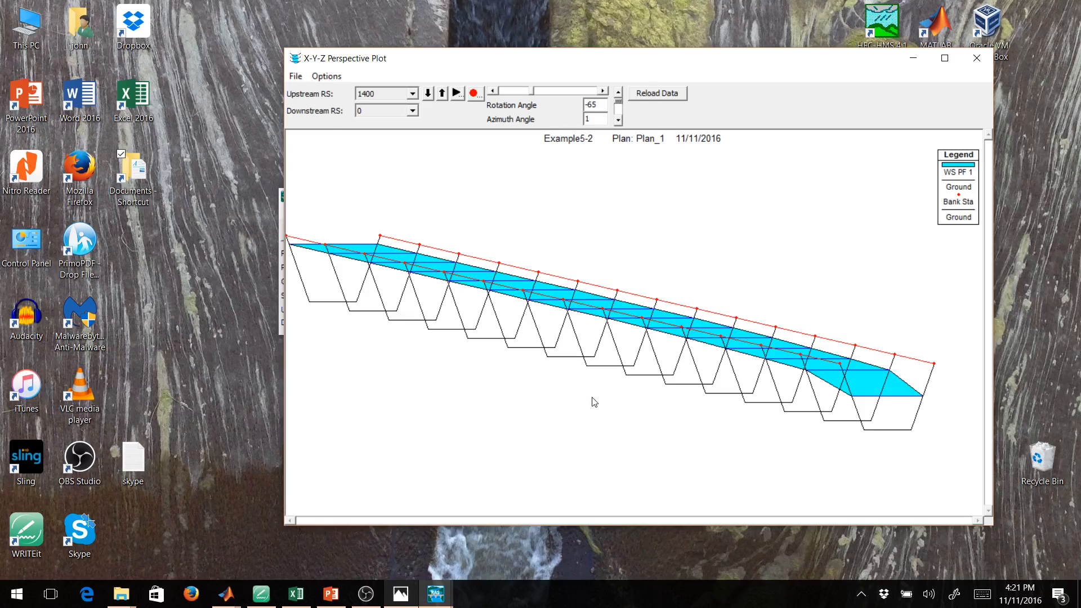
{"action": "left_click", "coordinate": [327, 77]}
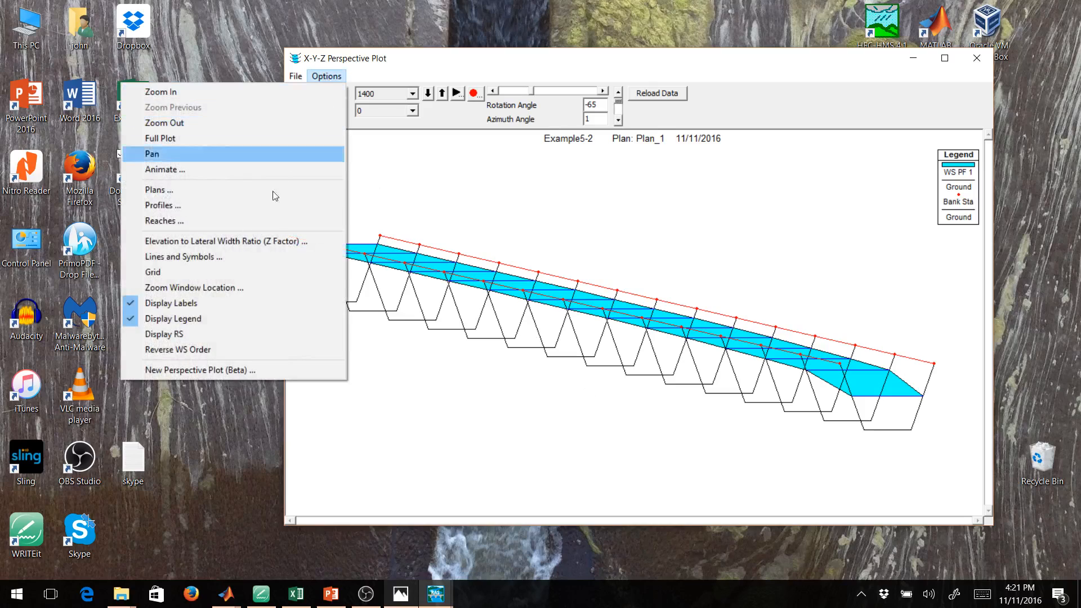
{"action": "left_click", "coordinate": [206, 348]}
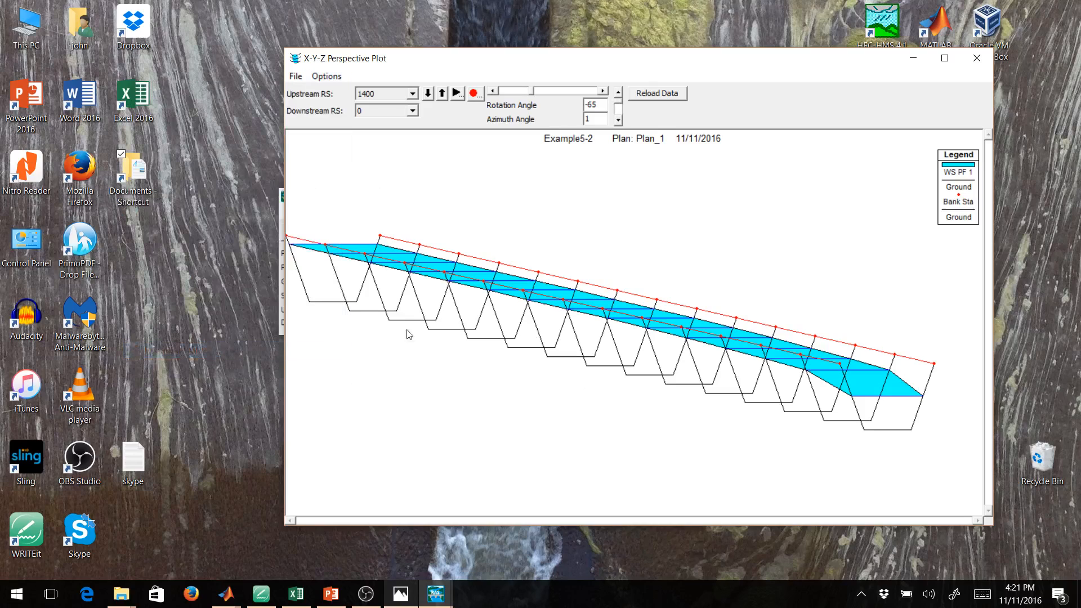
{"action": "left_click", "coordinate": [327, 76]}
{"action": "left_click", "coordinate": [166, 336]}
{"action": "left_click", "coordinate": [326, 77]}
{"action": "left_click", "coordinate": [201, 350]}
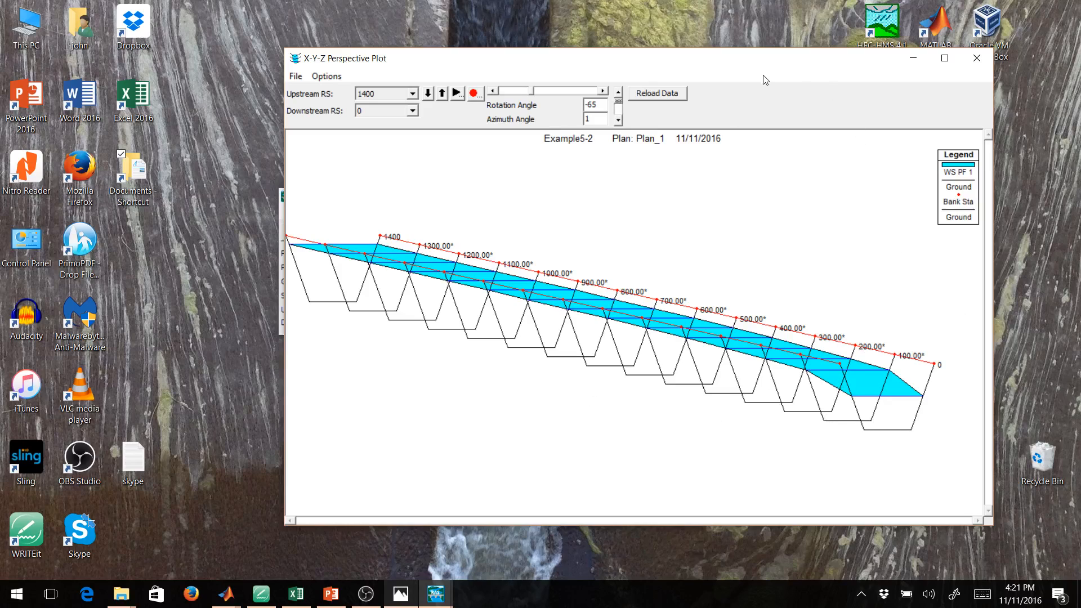
{"action": "left_click", "coordinate": [977, 59]}
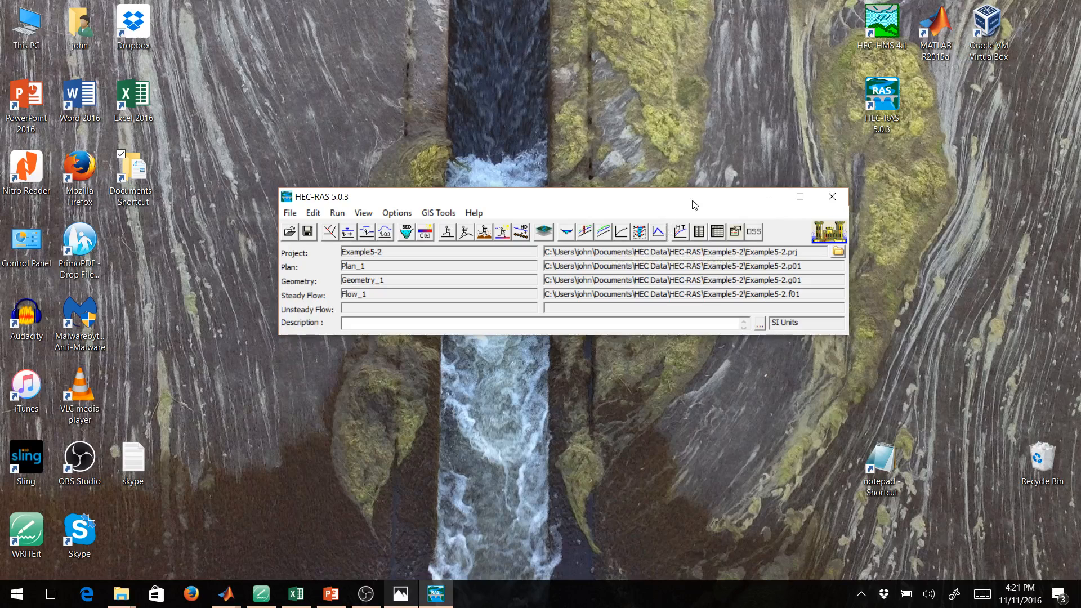
- Open the detailed cross section output table for river station 0 and look up the description of Max Chl Dpth
{"action": "left_click", "coordinate": [698, 234]}
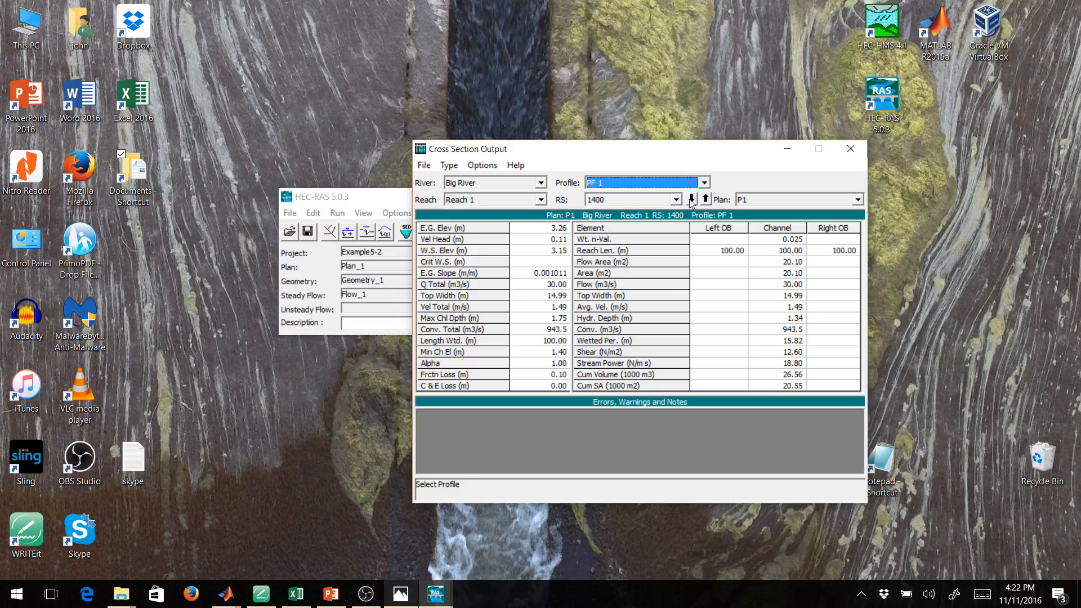
{"action": "left_click", "coordinate": [657, 201]}
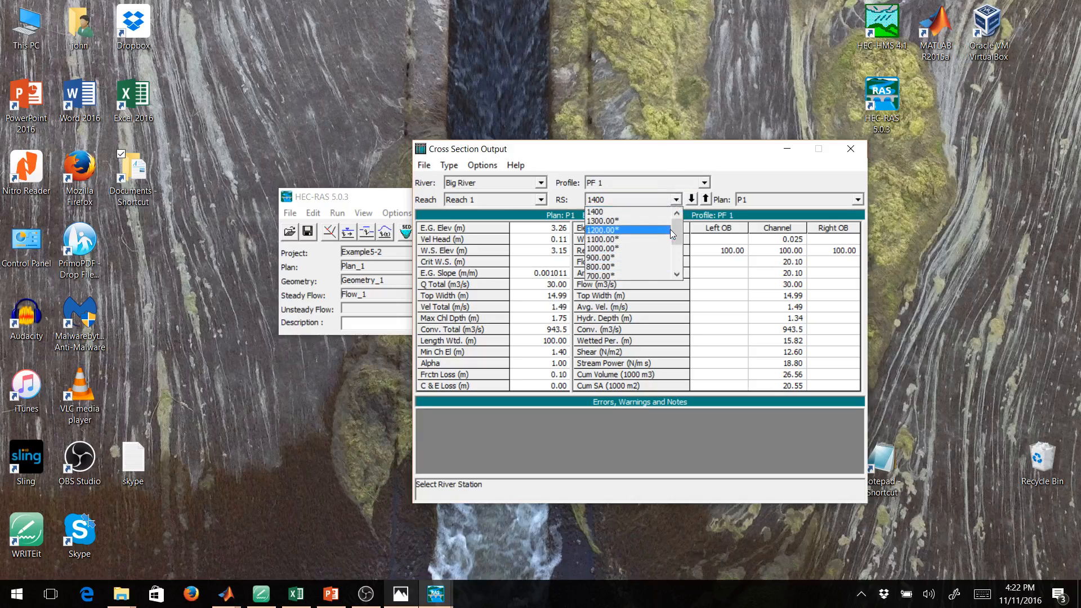
{"action": "left_click_drag", "start_coordinate": [680, 231], "coordinate": [680, 254]}
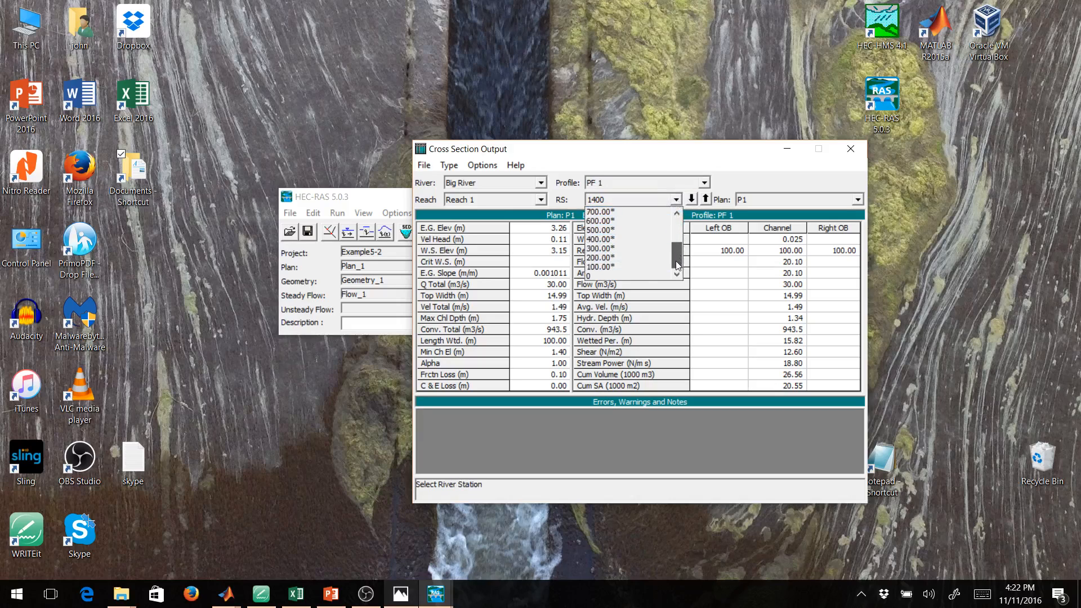
{"action": "left_click", "coordinate": [608, 275]}
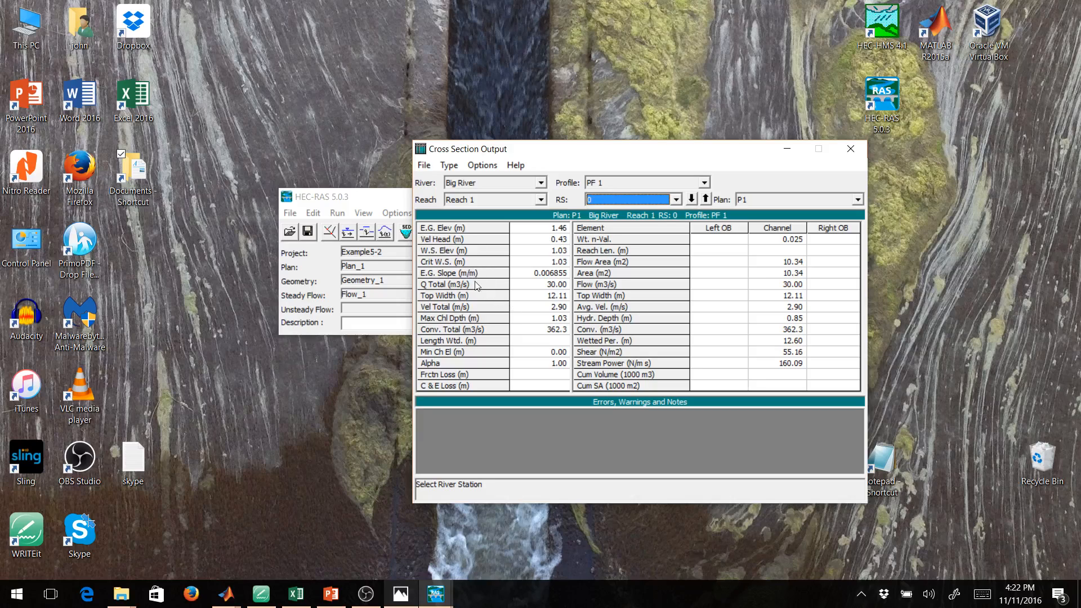
{"action": "left_click", "coordinate": [441, 320]}
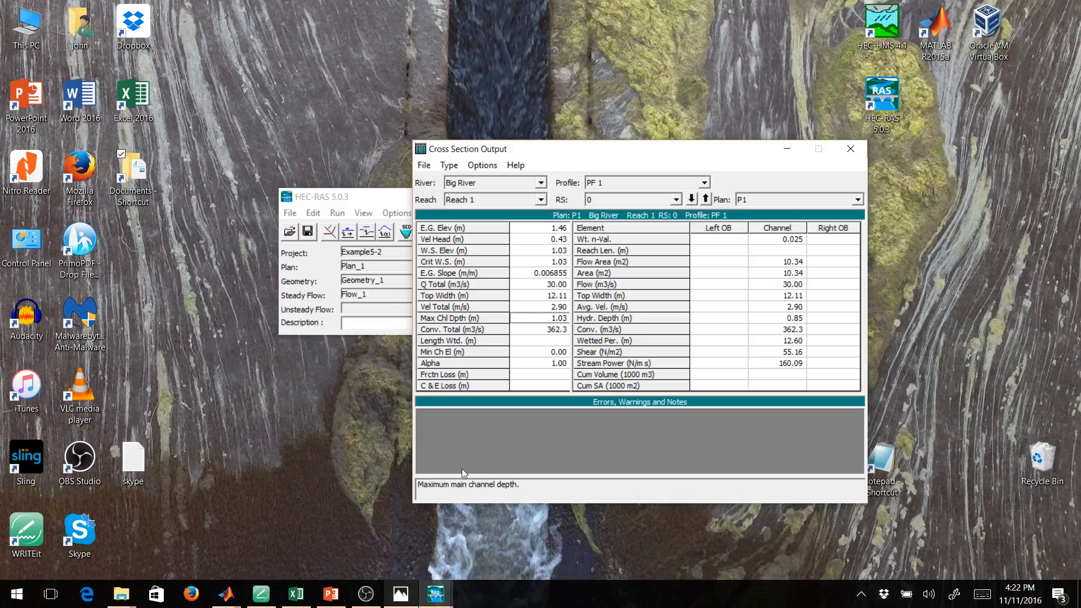
- Switch to the MATLAB command window to compare the critical depth yc, and return to the cross section output
{"action": "left_click", "coordinate": [225, 594]}
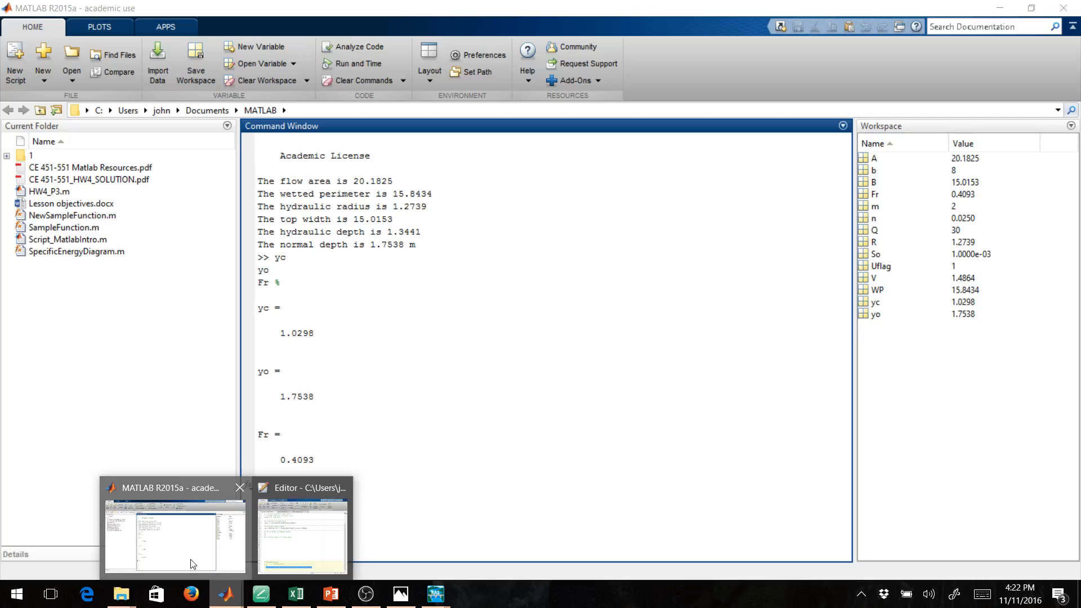
{"action": "left_click", "coordinate": [190, 561]}
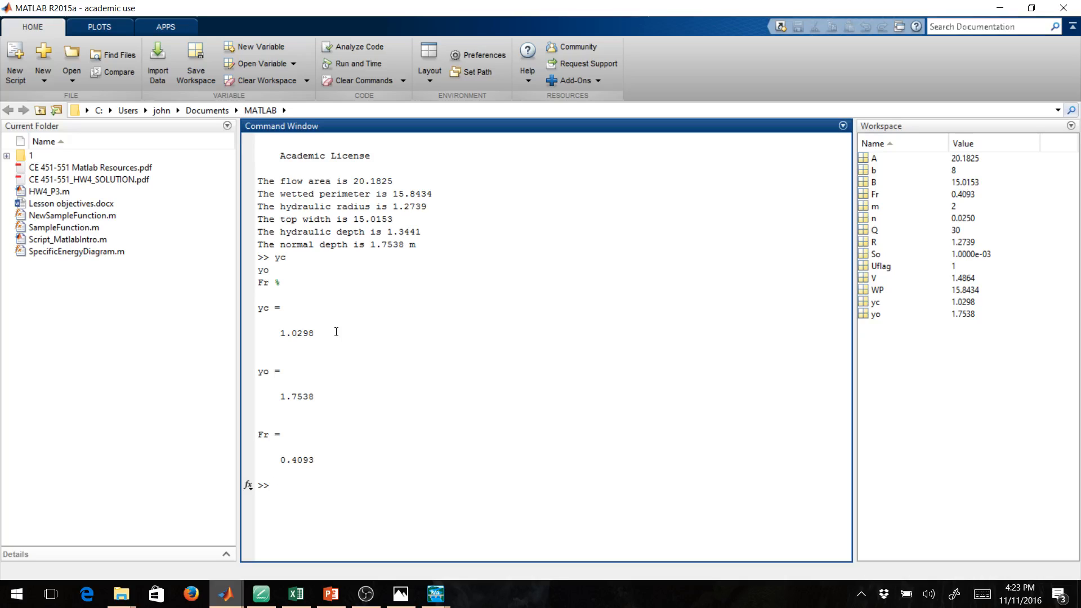
{"action": "left_click", "coordinate": [1004, 9]}
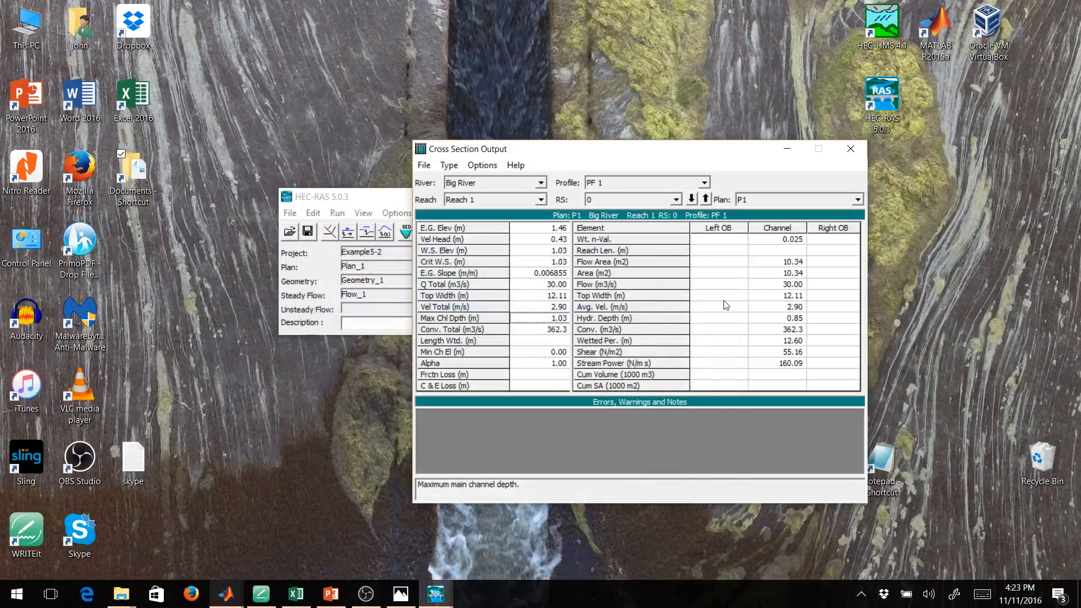
- Step back and forth between river stations 0 and 100 in the cross section output to review the warnings at station 100
{"action": "left_click", "coordinate": [706, 200]}
{"action": "left_click", "coordinate": [707, 200]}
{"action": "left_click", "coordinate": [692, 200]}
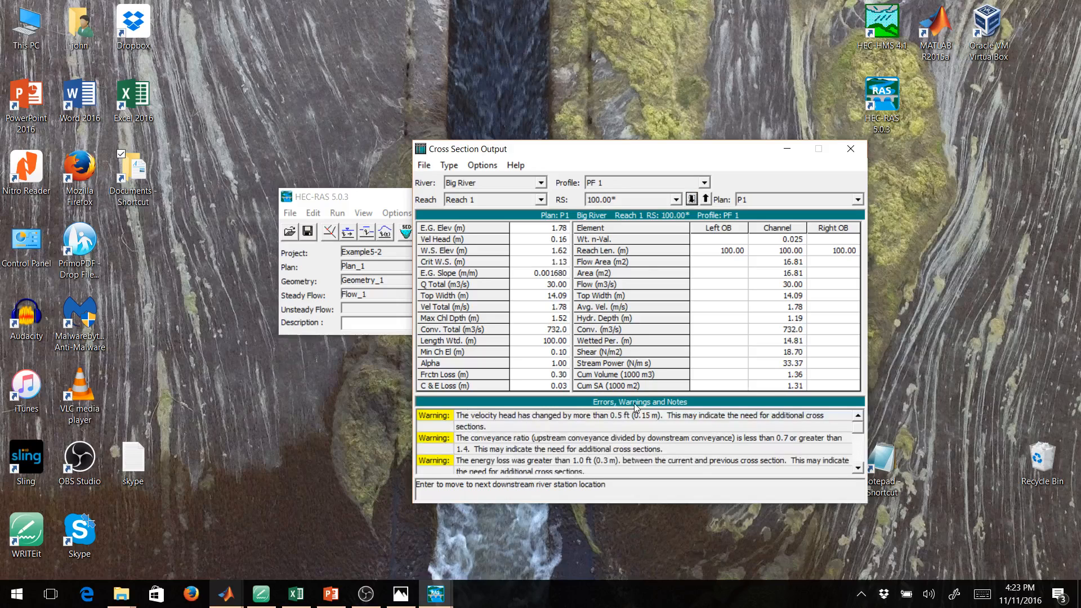
{"action": "left_click", "coordinate": [692, 200]}
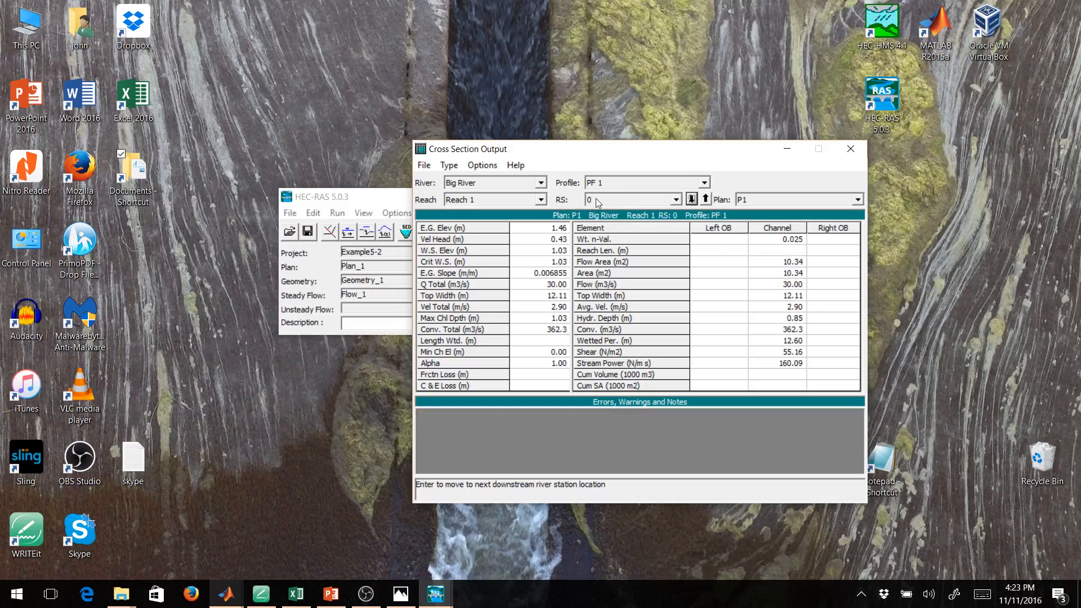
{"action": "left_click", "coordinate": [706, 199]}
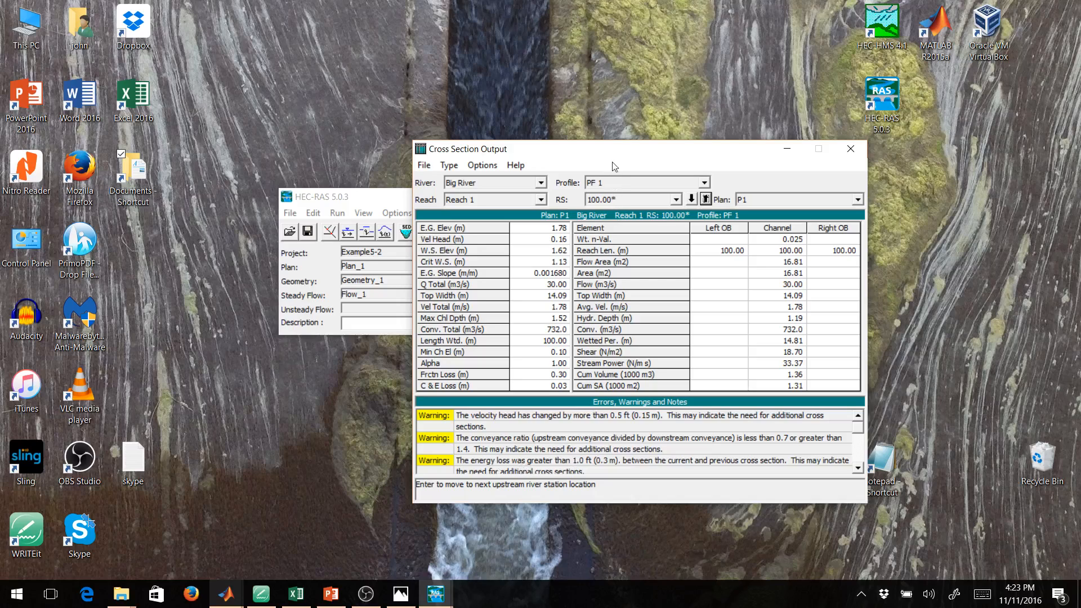
{"action": "left_click", "coordinate": [692, 200]}
{"action": "left_click", "coordinate": [706, 199]}
- Open the water surface profile plot and place it beside the cross section output to compare the downstream end of the reach
{"action": "left_click_drag", "start_coordinate": [660, 149], "coordinate": [770, 157]}
{"action": "left_click", "coordinate": [489, 193]}
{"action": "left_click", "coordinate": [589, 231]}
{"action": "left_click_drag", "start_coordinate": [613, 156], "coordinate": [264, 190]}
{"action": "left_click", "coordinate": [747, 161]}
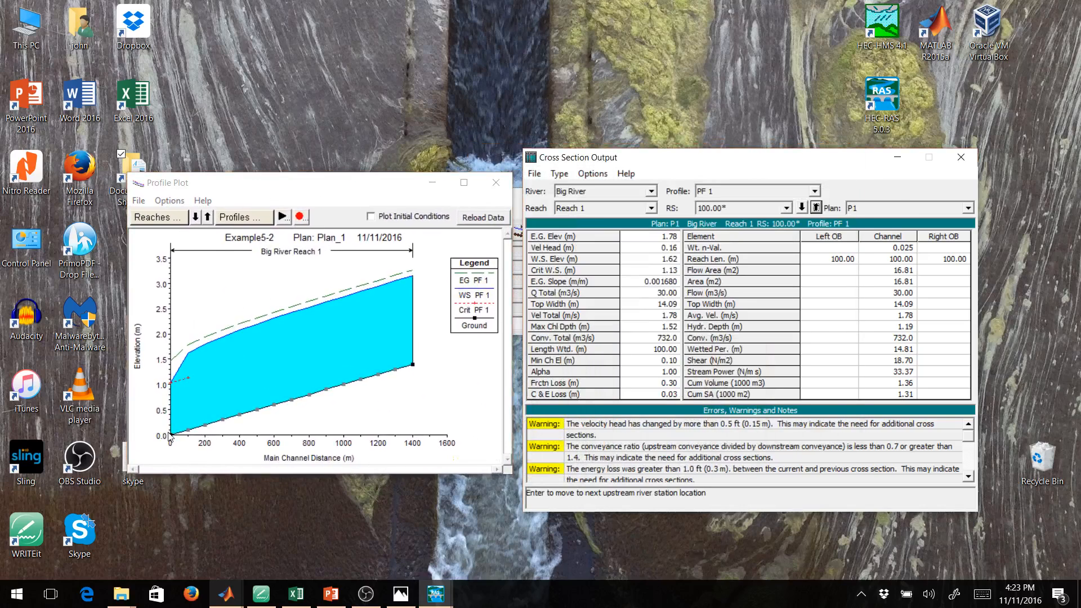
{"action": "left_click", "coordinate": [174, 373]}
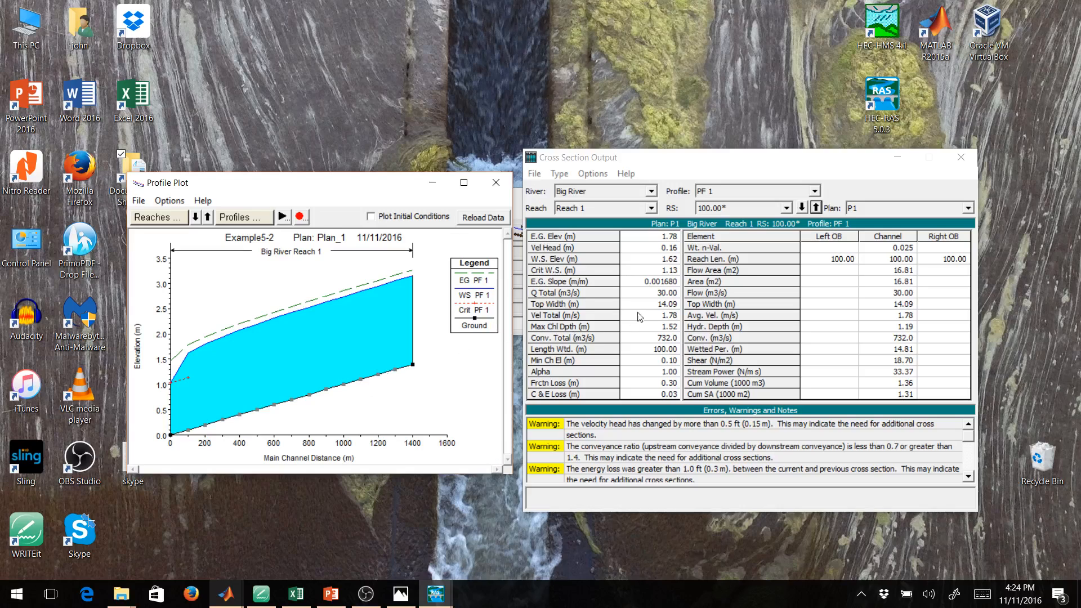
- Step the cross section output upstream from river station 100, and select the upstream end at station 1400
{"action": "left_click", "coordinate": [705, 160]}
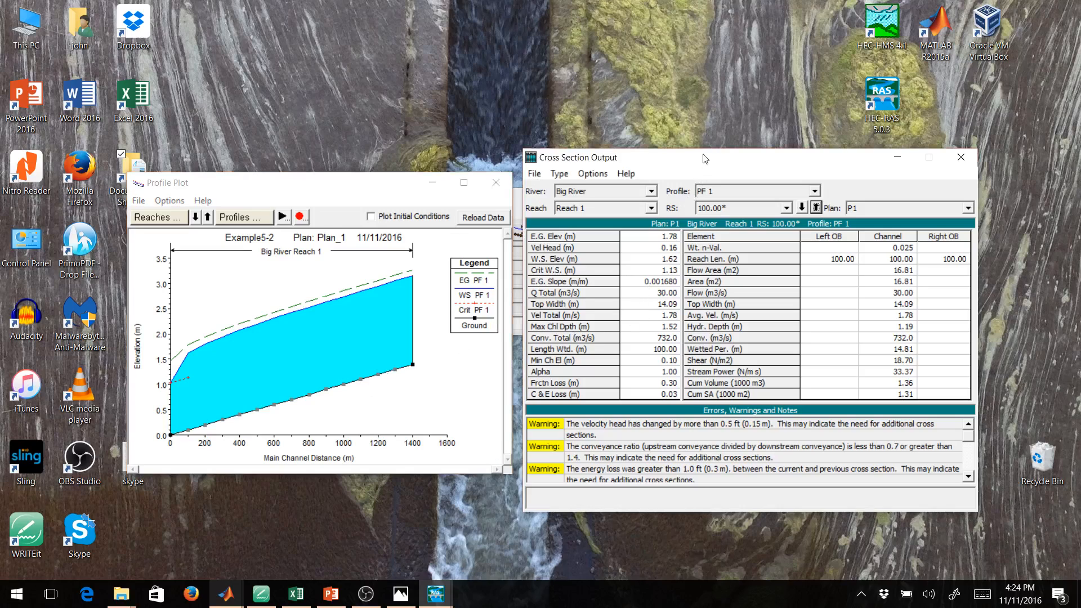
{"action": "left_click", "coordinate": [816, 208]}
{"action": "left_click", "coordinate": [816, 208]}
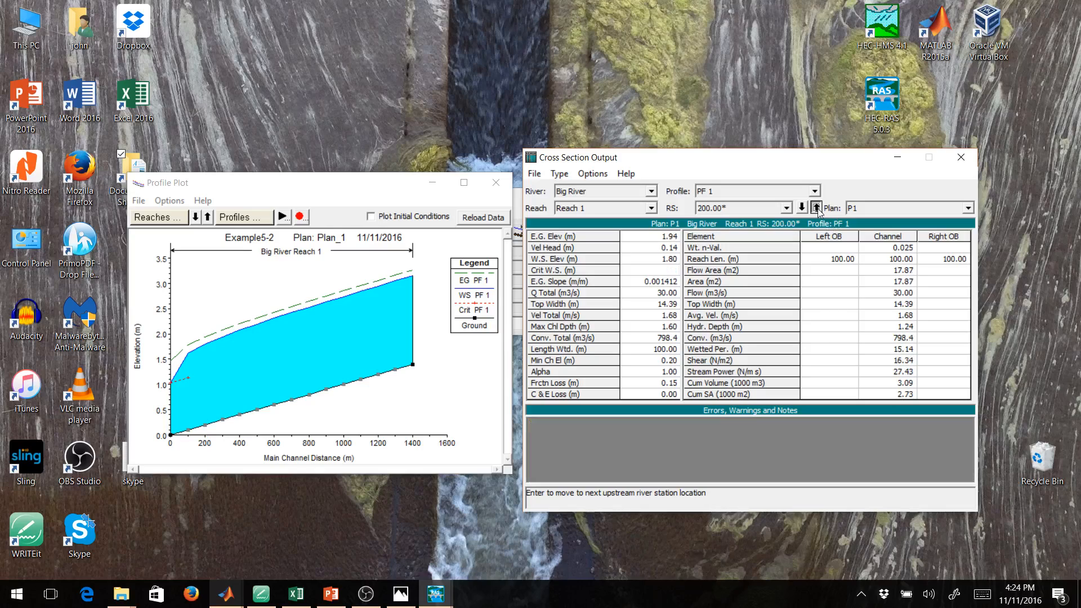
{"action": "left_click", "coordinate": [787, 209]}
{"action": "scroll", "coordinate": [793, 255], "scroll_direction": "up", "scroll_amount": 3}
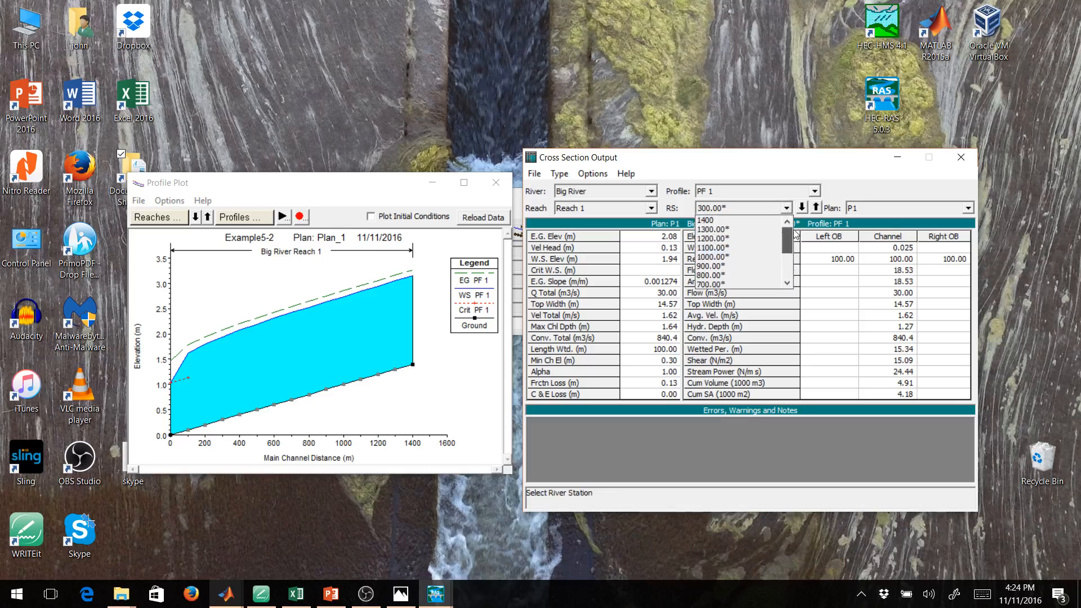
{"action": "left_click", "coordinate": [742, 221]}
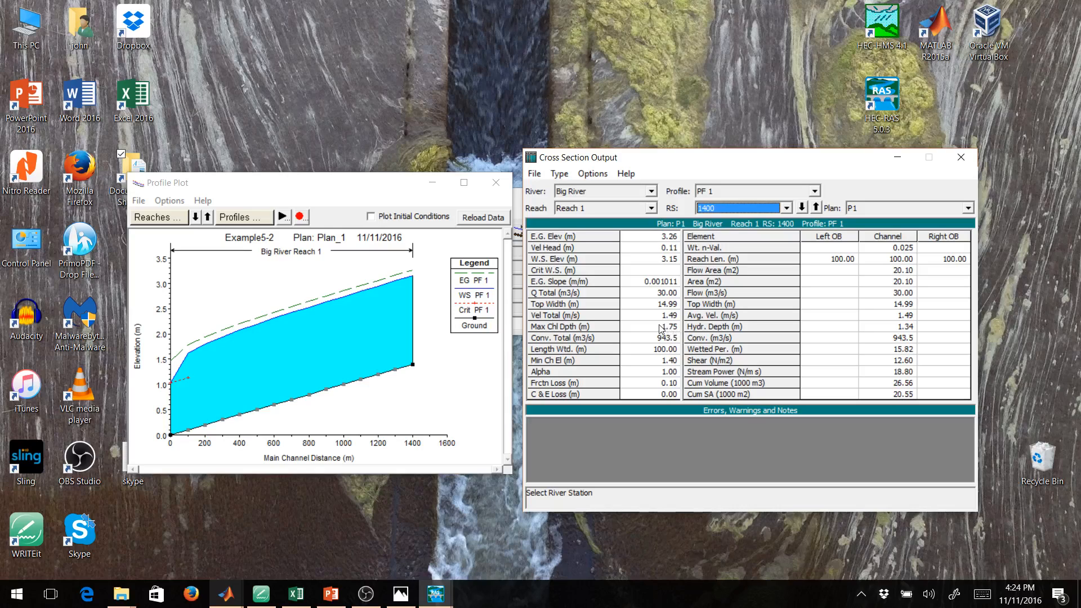
- Switch to the MATLAB command window to check the normal depth yo, and return to compare it with Max Chl Dpth at station 1400
{"action": "left_click", "coordinate": [223, 598]}
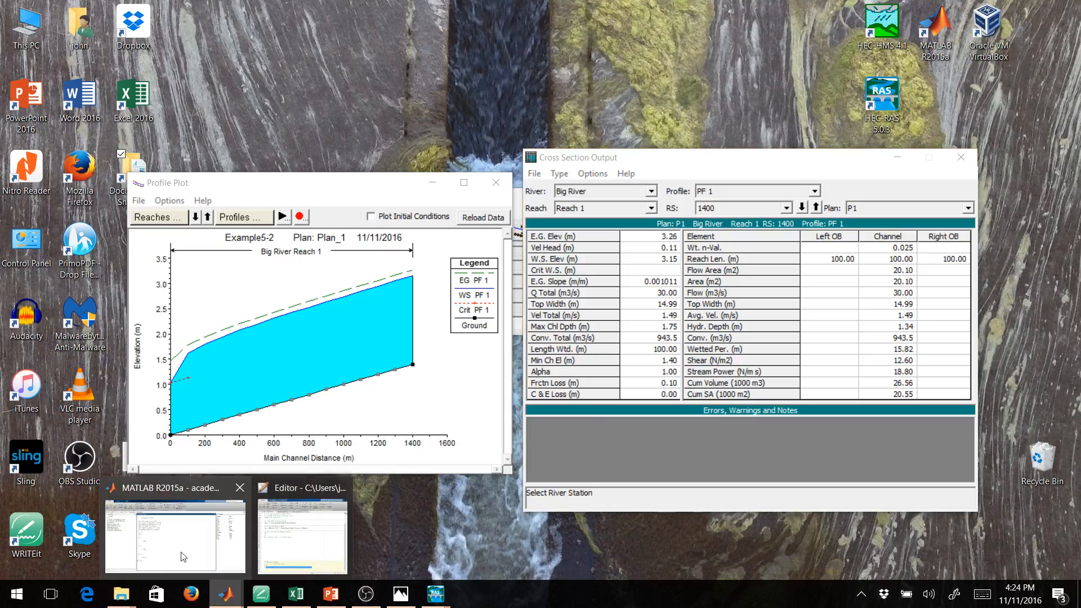
{"action": "left_click", "coordinate": [175, 534]}
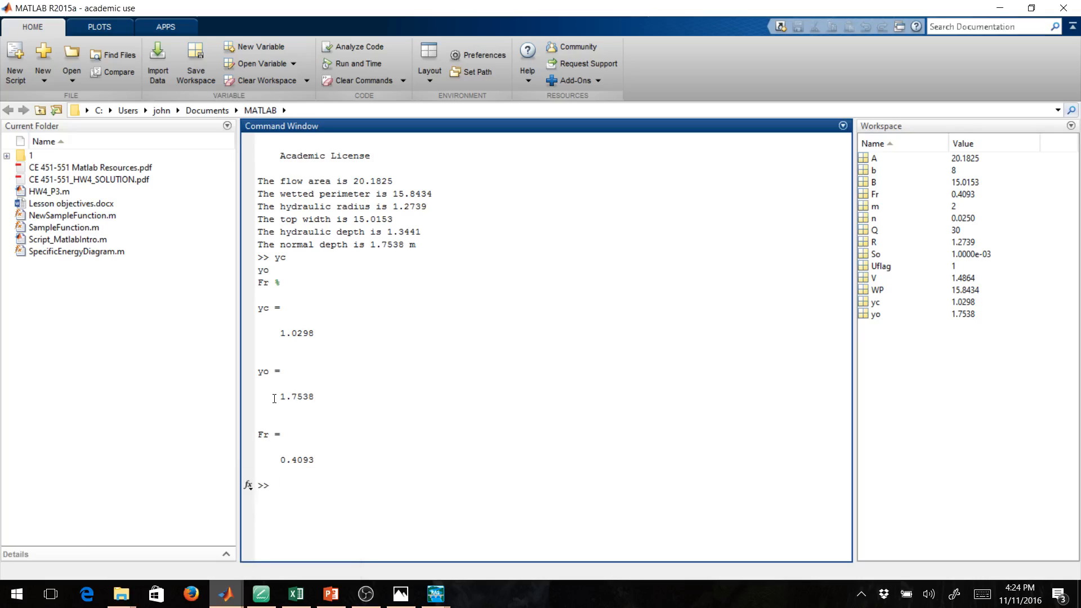
{"action": "left_click_drag", "start_coordinate": [275, 399], "coordinate": [316, 396]}
{"action": "left_click", "coordinate": [1005, 6]}
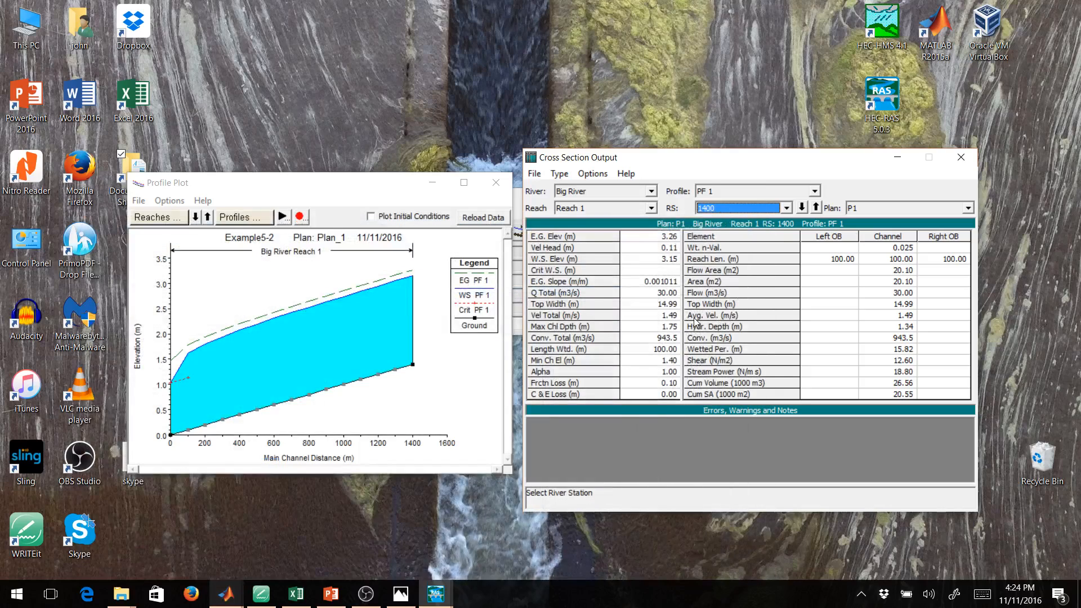
{"action": "left_click", "coordinate": [657, 328]}
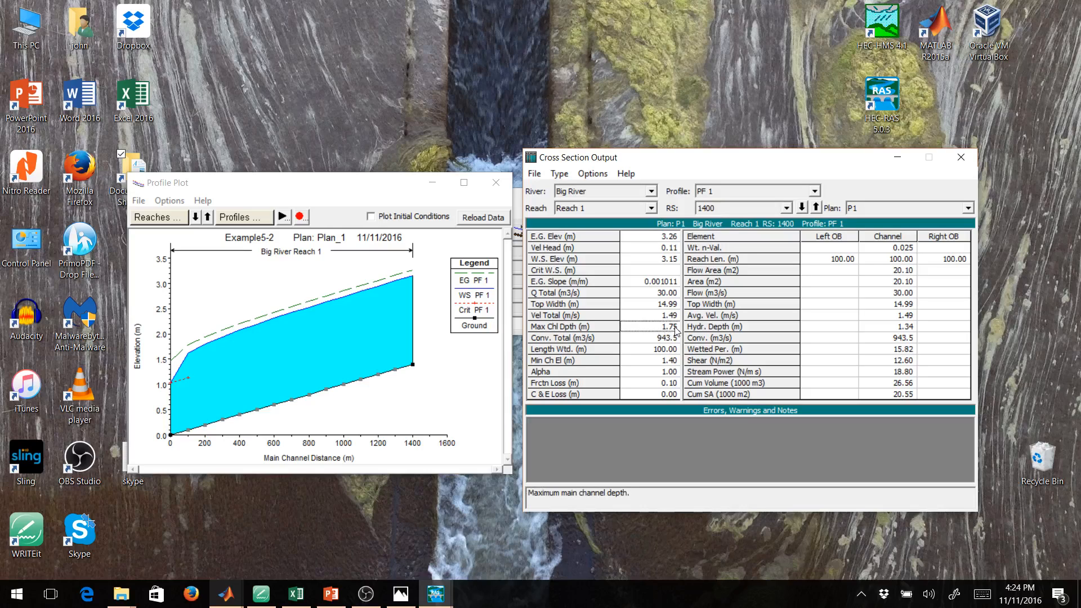
- Step the cross section output downstream to river station 1200 and close the profile plot
{"action": "left_click", "coordinate": [802, 208]}
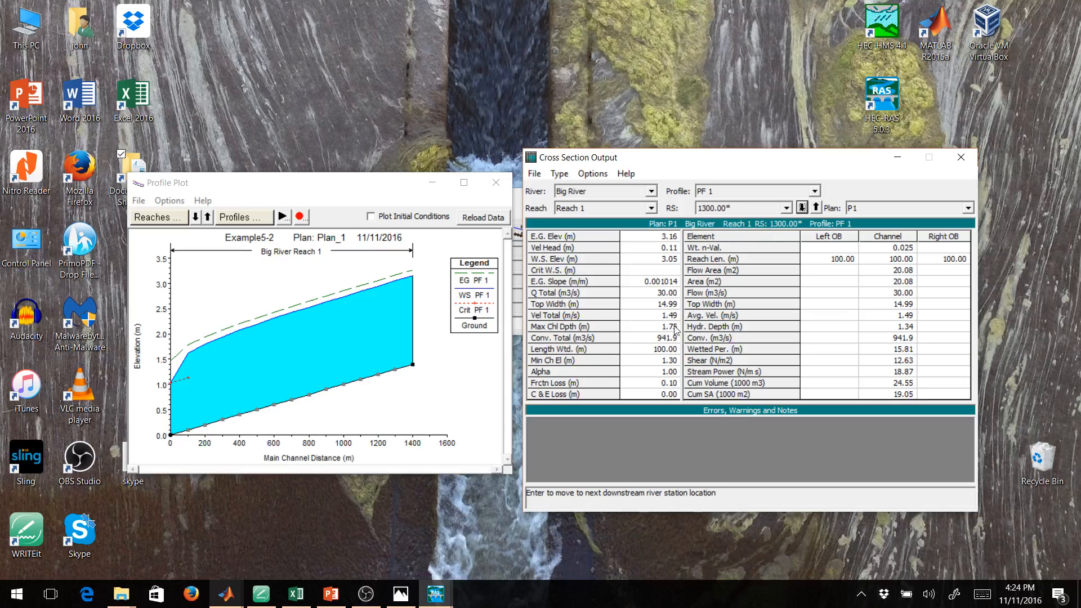
{"action": "left_click", "coordinate": [802, 208]}
{"action": "left_click", "coordinate": [496, 183]}
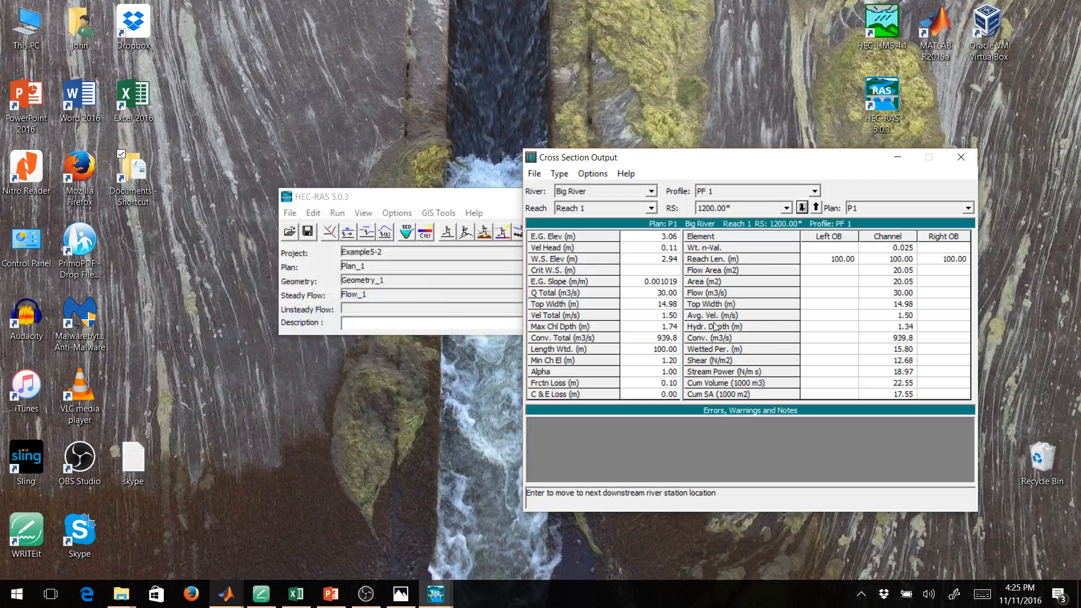
- Cycle the cross section output upstream to river station 0, and close it after viewing its copy and print options
{"action": "left_click", "coordinate": [815, 209]}
{"action": "left_click", "coordinate": [815, 210]}
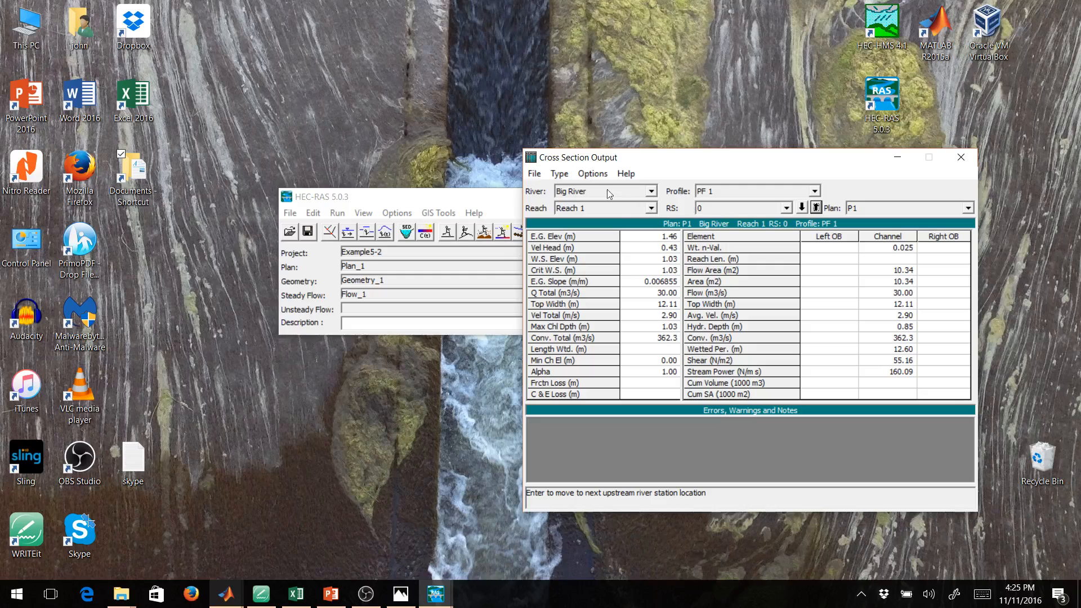
{"action": "left_click", "coordinate": [535, 174]}
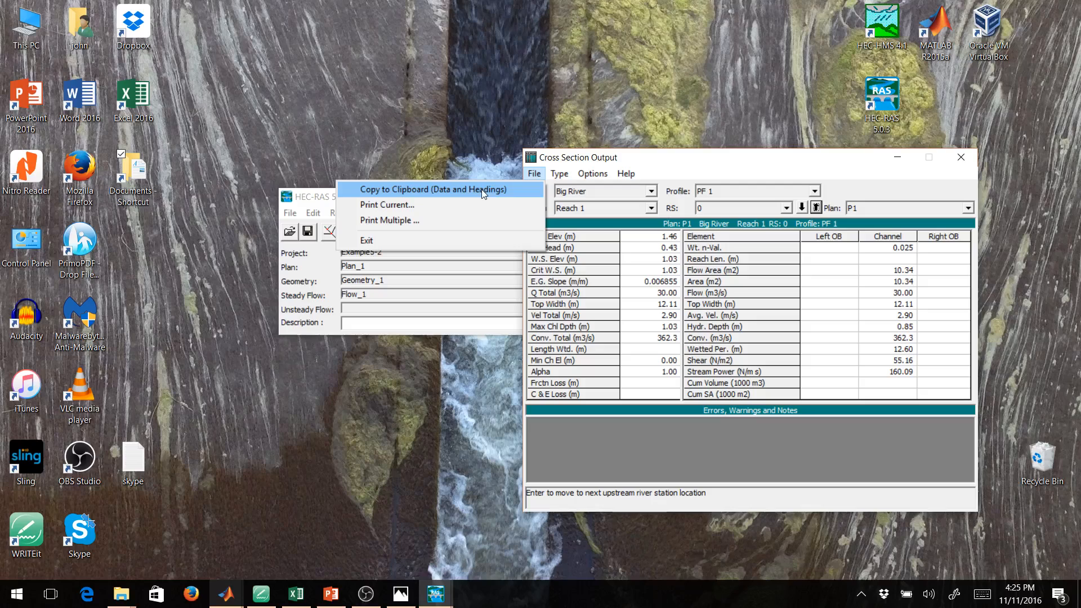
{"action": "left_click", "coordinate": [825, 163]}
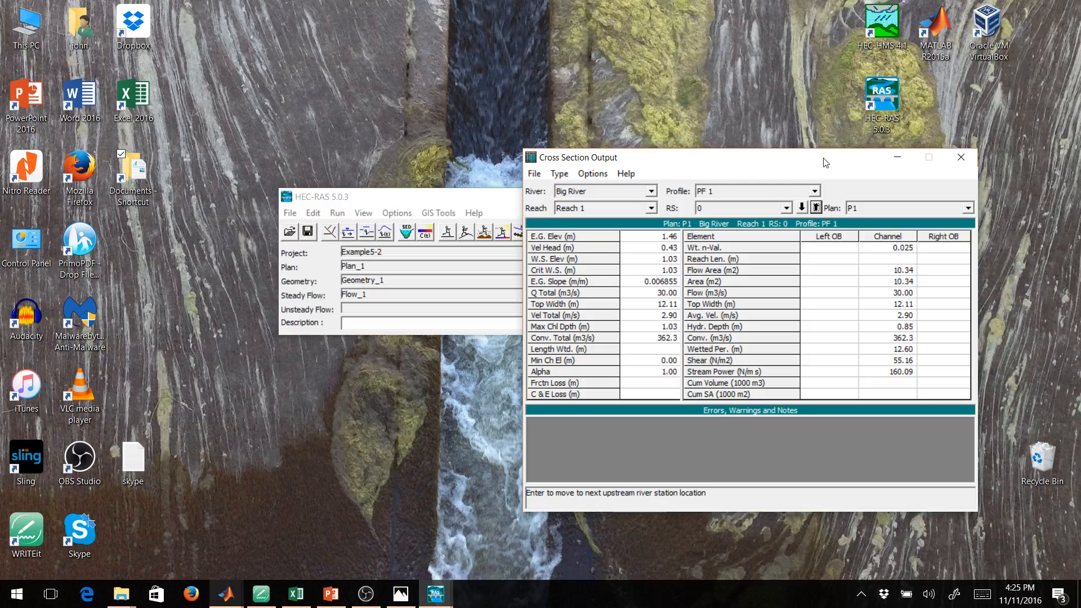
{"action": "left_click", "coordinate": [961, 158]}
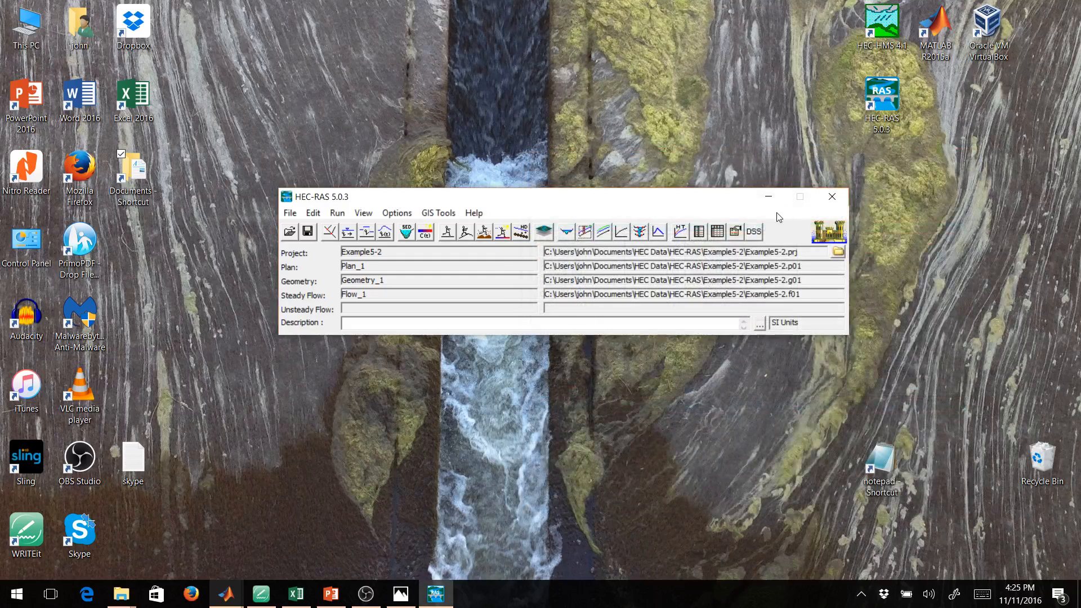
- Open the profile output table for all river stations and compare it with the water surface profile plot
{"action": "left_click", "coordinate": [717, 231]}
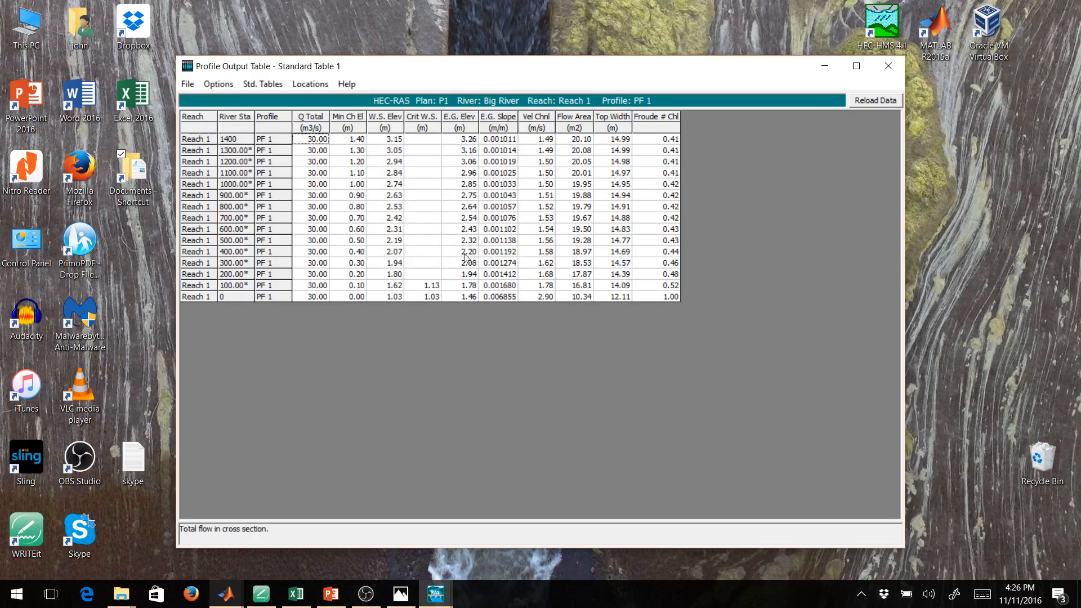
{"action": "left_click_drag", "start_coordinate": [511, 71], "coordinate": [701, 63]}
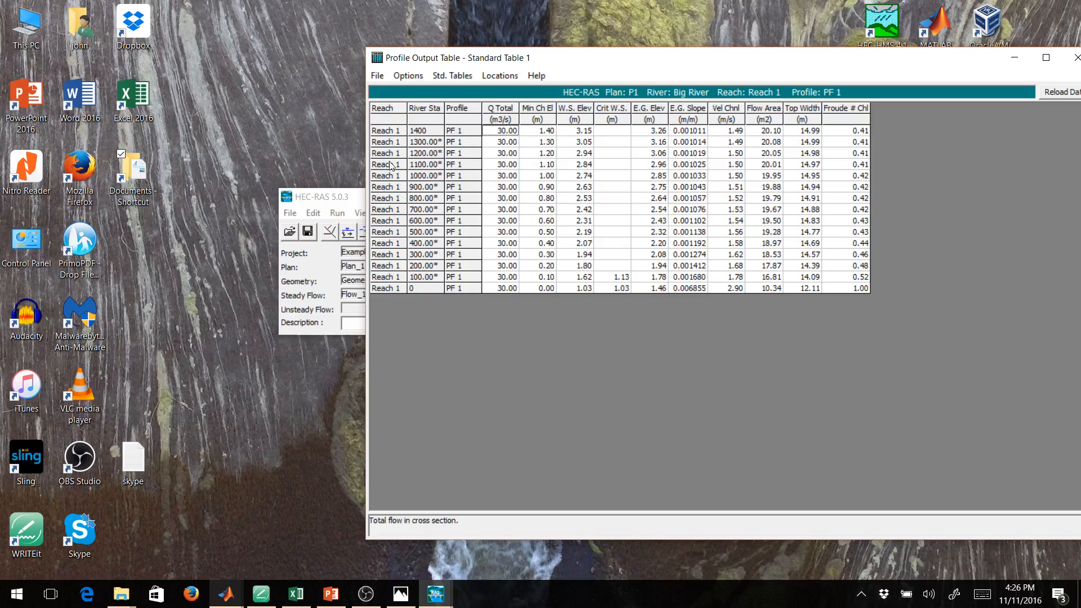
{"action": "left_click", "coordinate": [360, 197]}
{"action": "left_click", "coordinate": [585, 232]}
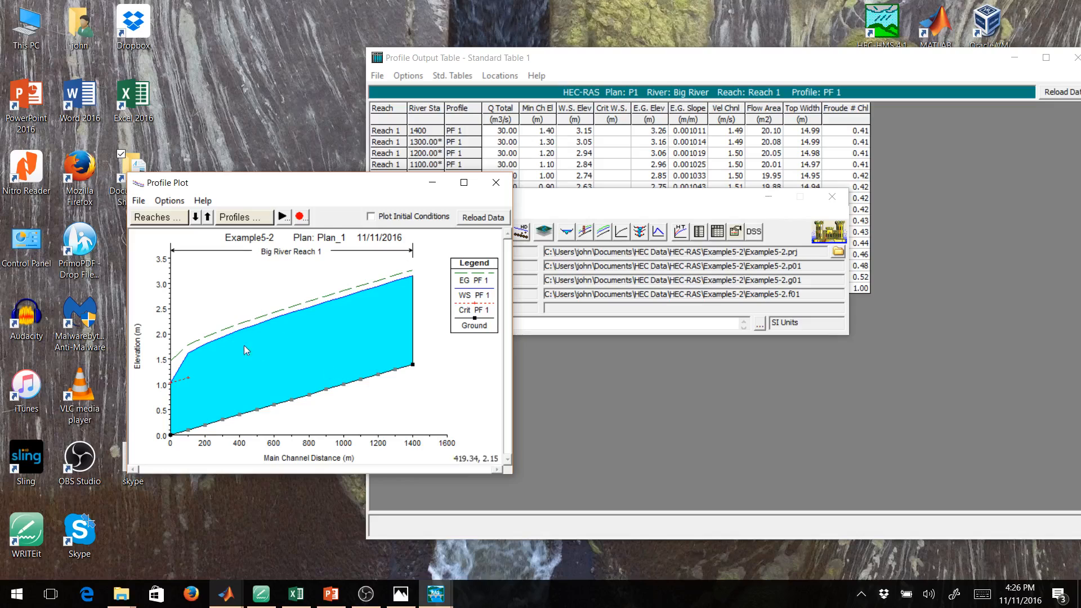
{"action": "left_click", "coordinate": [495, 184]}
{"action": "left_click", "coordinate": [709, 64]}
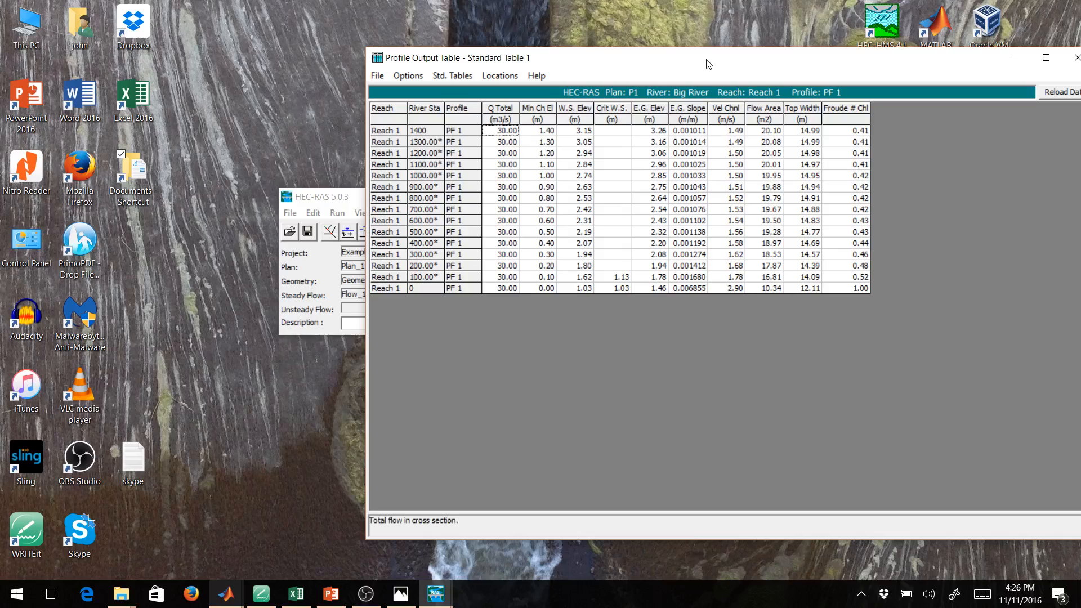
{"action": "left_click_drag", "start_coordinate": [708, 63], "coordinate": [605, 64]}
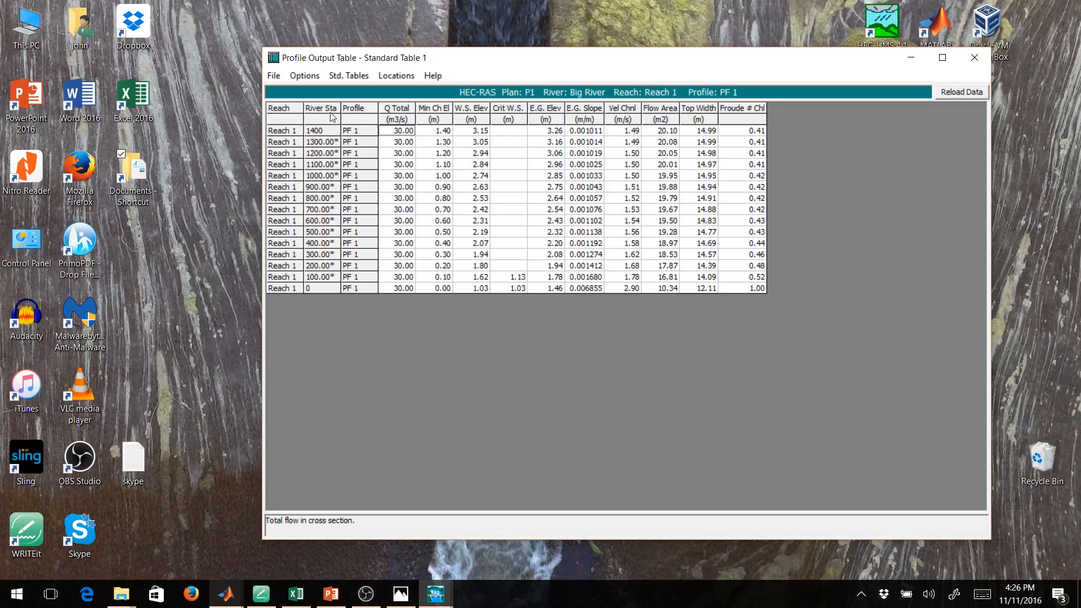
- Exclude the interpolated cross sections from the profile output table and include them again
{"action": "left_click", "coordinate": [274, 77]}
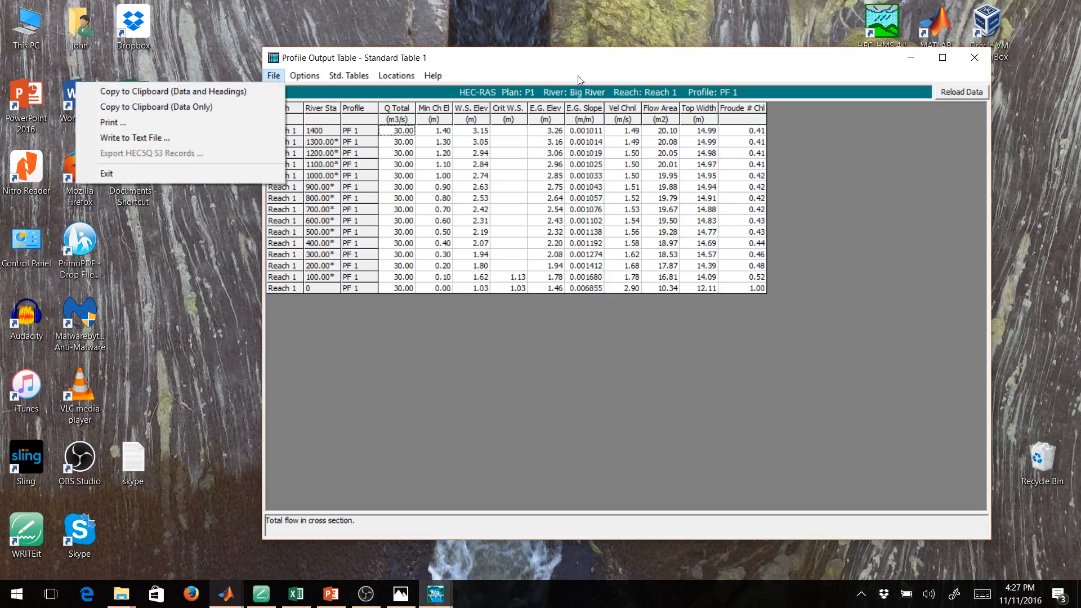
{"action": "left_click", "coordinate": [225, 107]}
{"action": "left_click", "coordinate": [299, 80]}
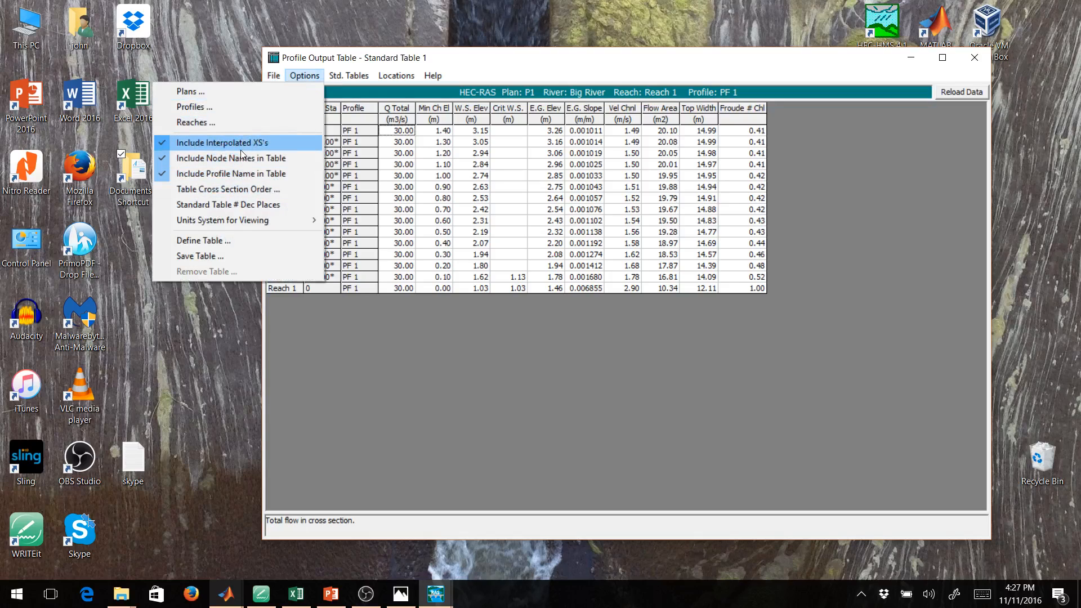
{"action": "left_click", "coordinate": [217, 144]}
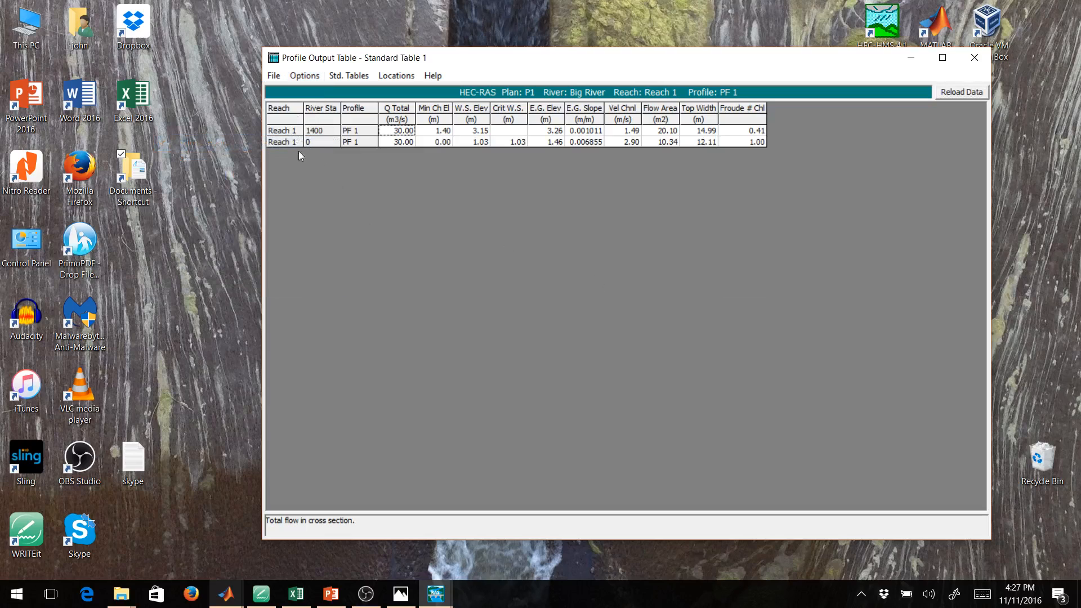
{"action": "left_click", "coordinate": [307, 77]}
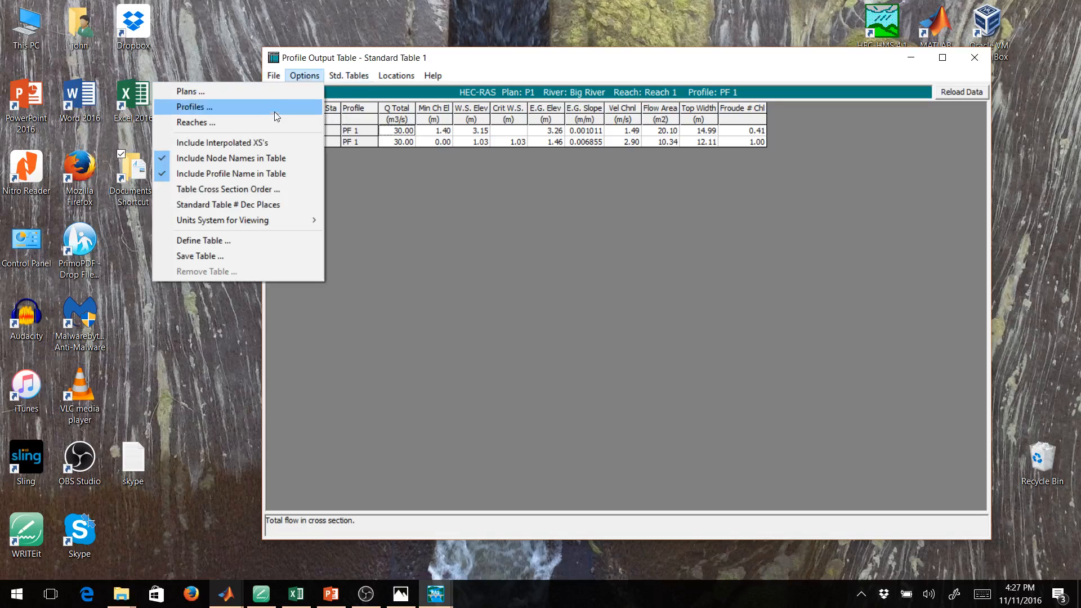
{"action": "left_click", "coordinate": [263, 143]}
- Look through the standard table types available for the profile output and close the table
{"action": "left_click", "coordinate": [355, 78]}
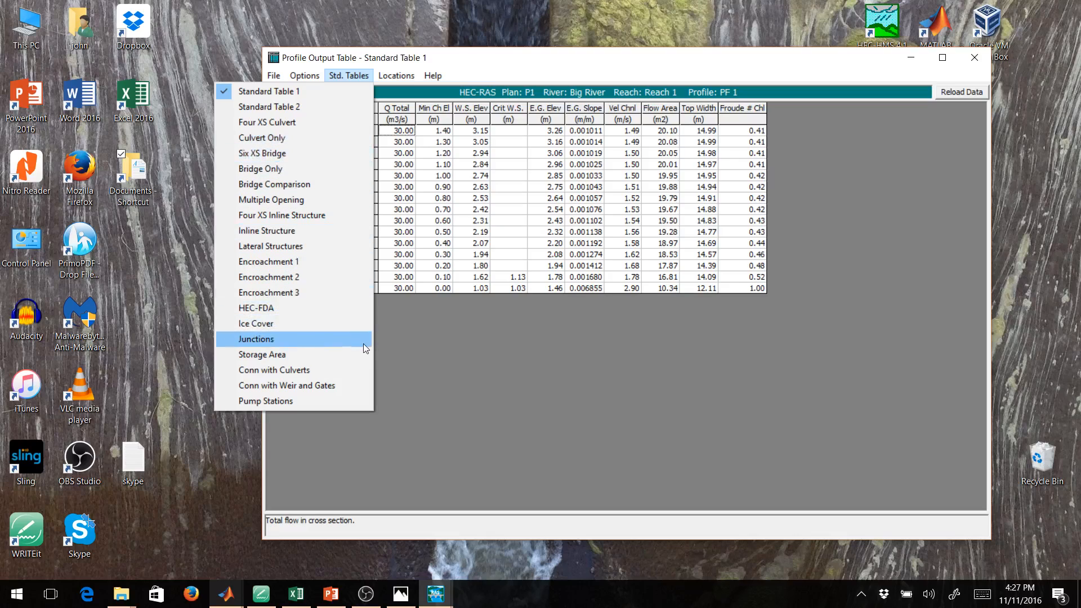
{"action": "left_click", "coordinate": [558, 370]}
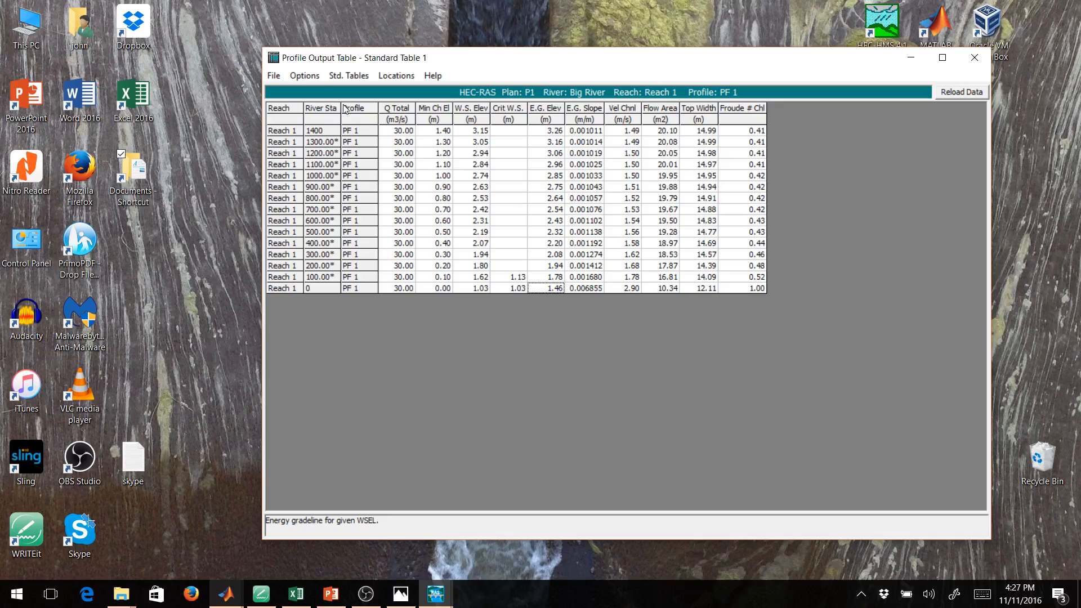
{"action": "left_click", "coordinate": [282, 76]}
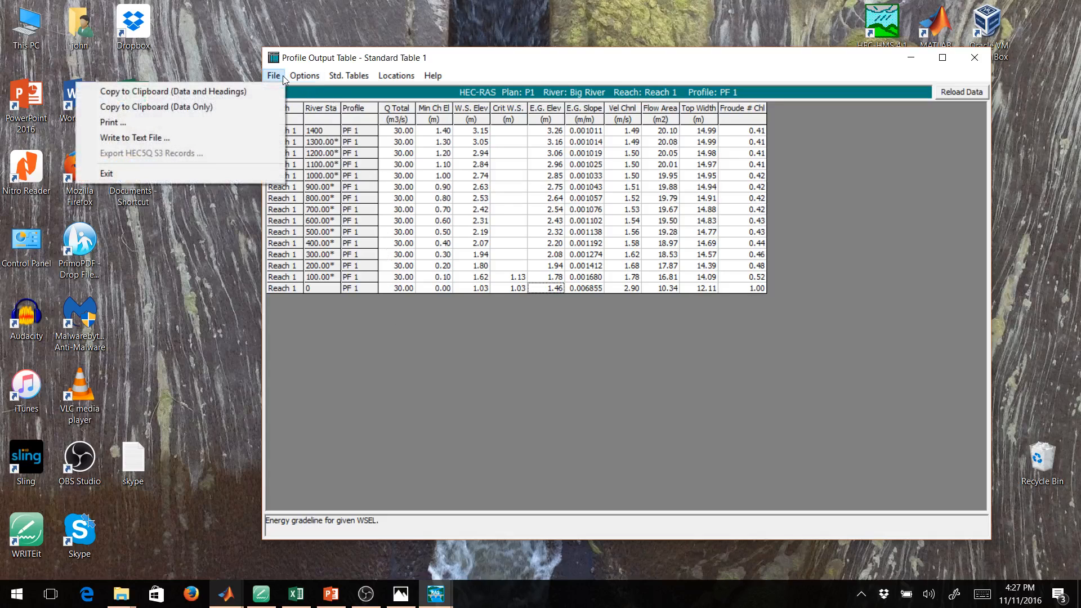
{"action": "left_click", "coordinate": [229, 169]}
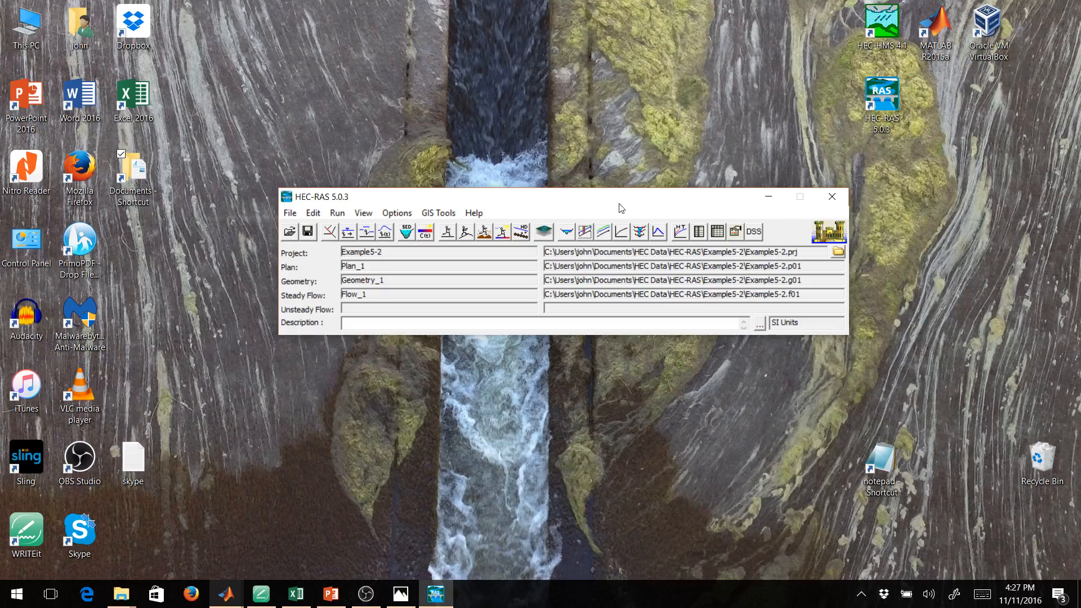
- Reopen the profile plot and cross section output to review the warnings at river station 100, and close both windows
{"action": "left_click", "coordinate": [603, 239]}
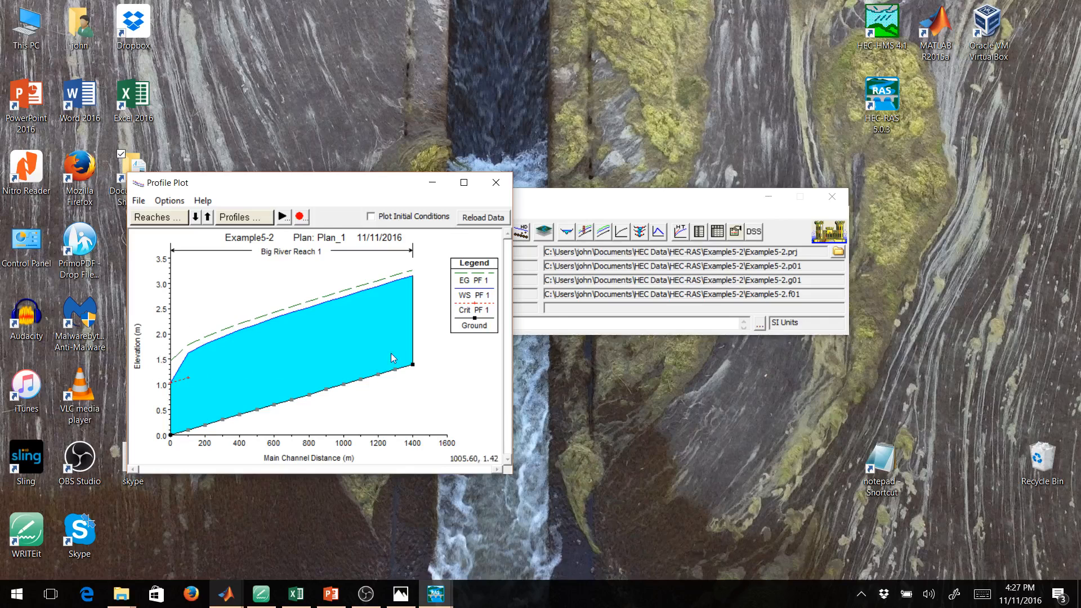
{"action": "left_click", "coordinate": [699, 231]}
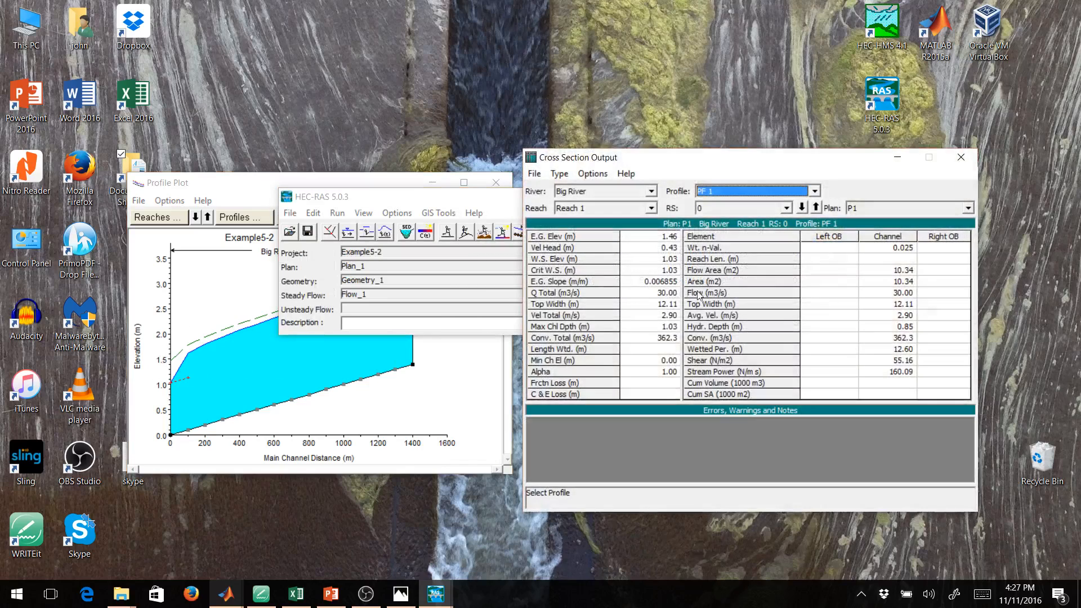
{"action": "left_click", "coordinate": [816, 207]}
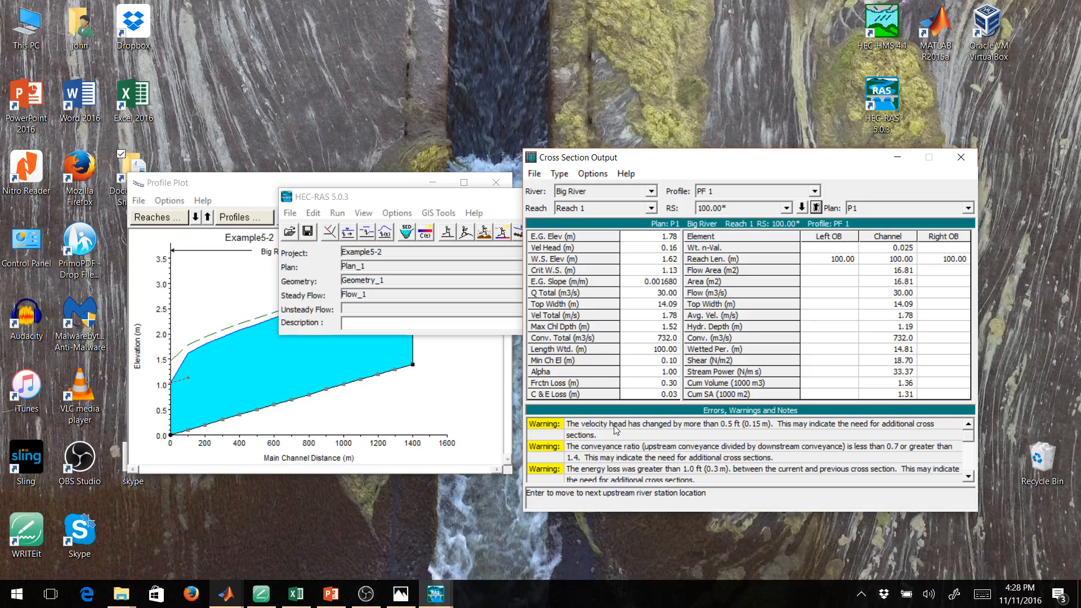
{"action": "left_click", "coordinate": [242, 188]}
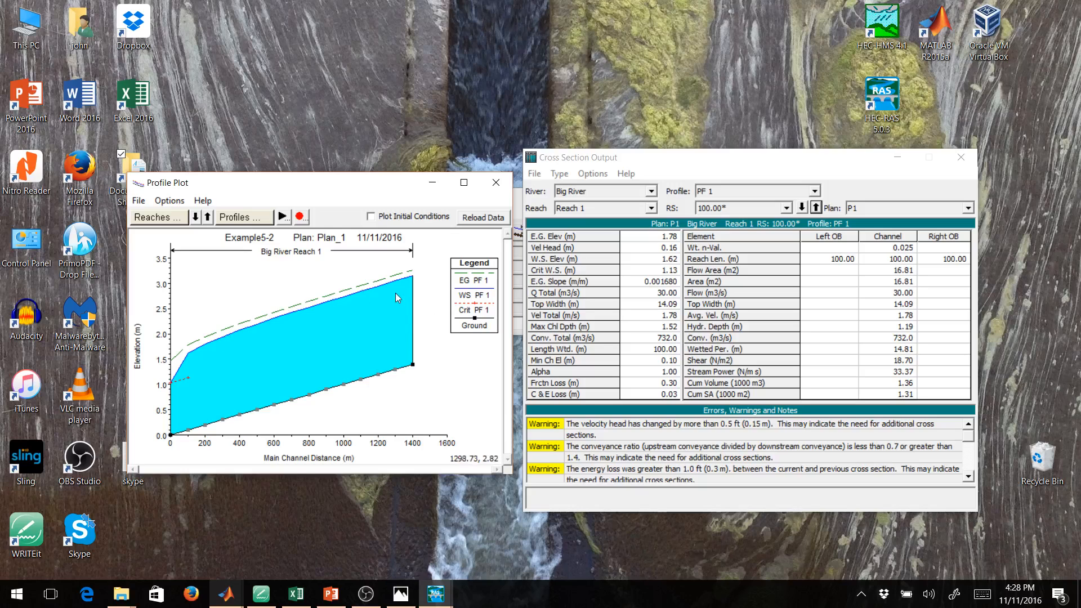
{"action": "left_click", "coordinate": [496, 182]}
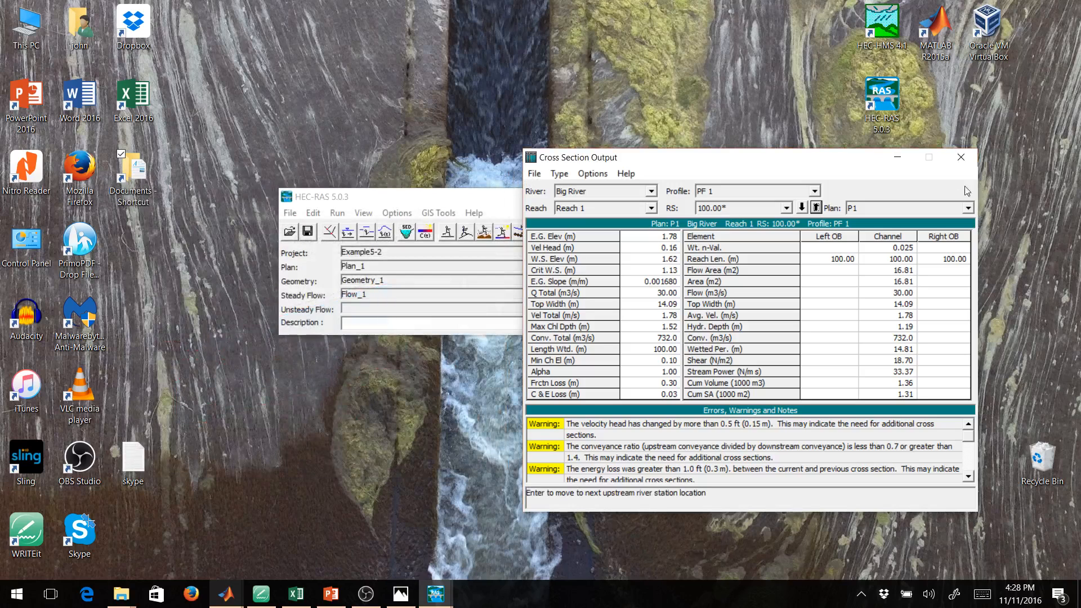
{"action": "left_click", "coordinate": [959, 157]}
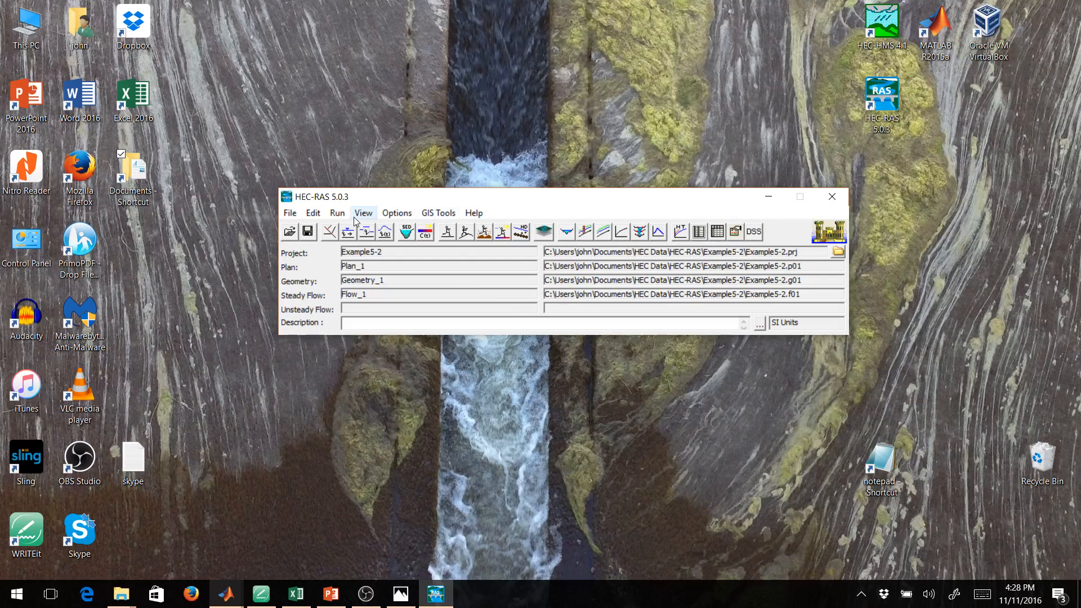